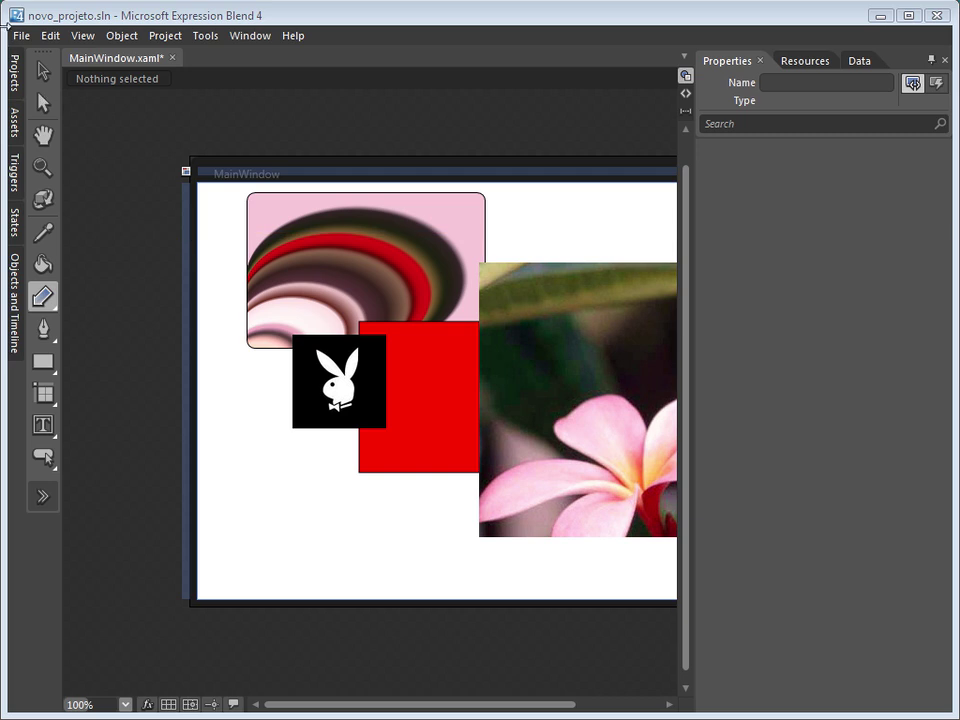
Save the changes to MainWindow.xaml and close the document
left_click(21, 38)
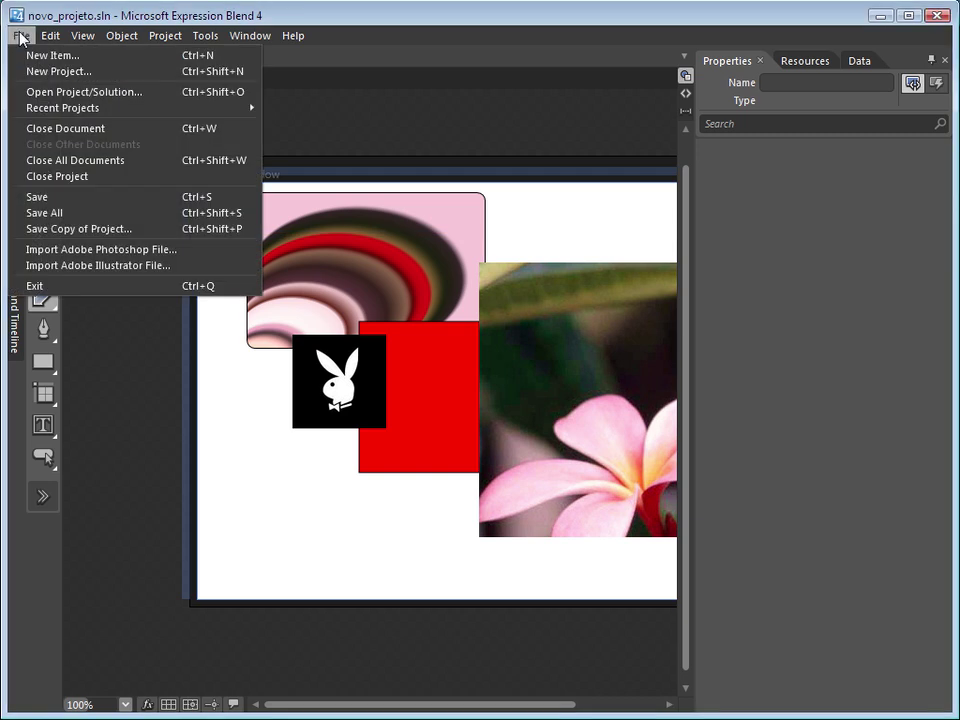
left_click(79, 199)
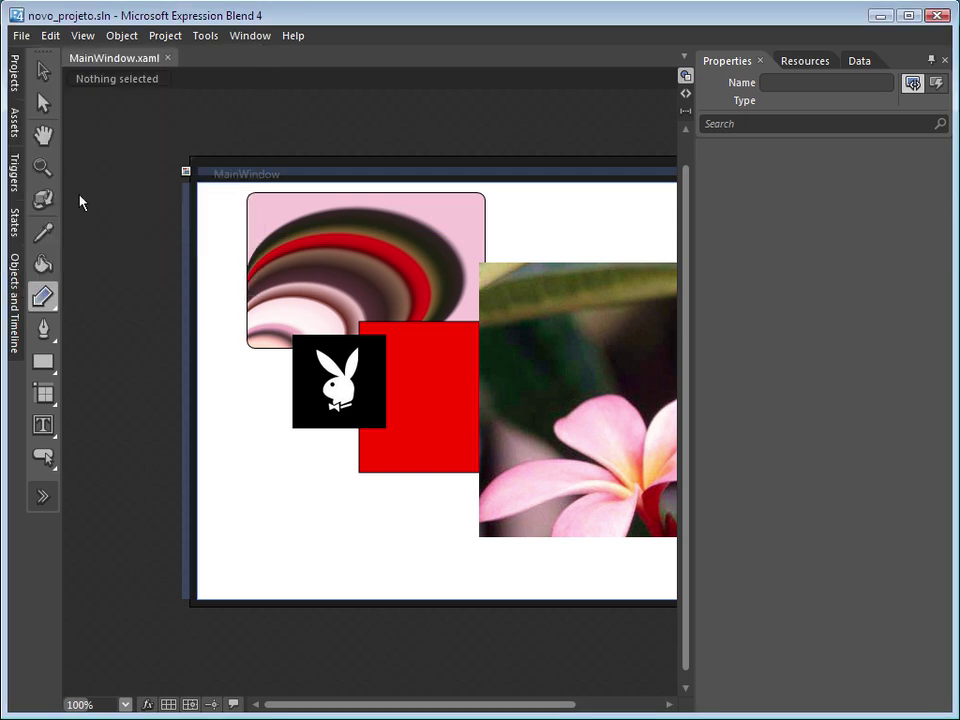
left_click(168, 58)
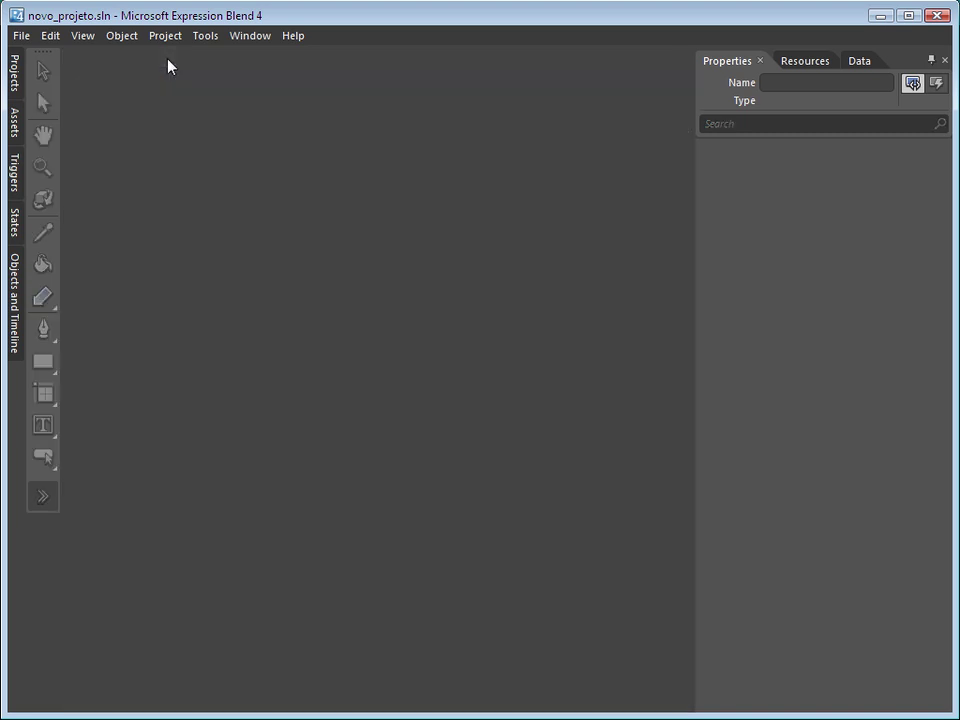
Create a new WPF Application project named "novo_projeto 02" in Visual C#, version 4.0
left_click(26, 40)
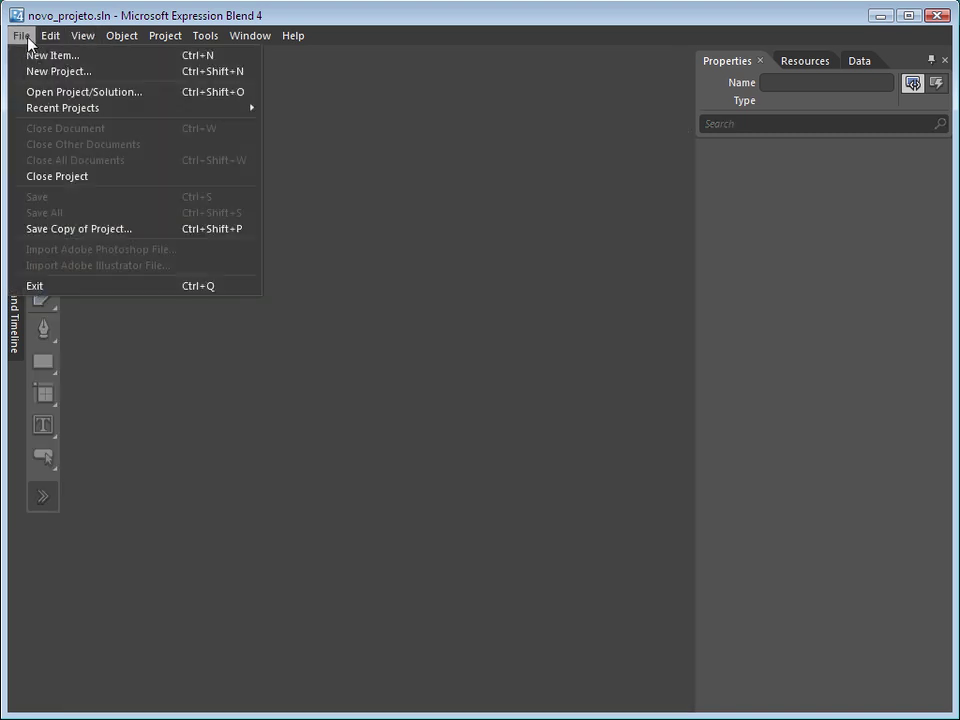
left_click(68, 76)
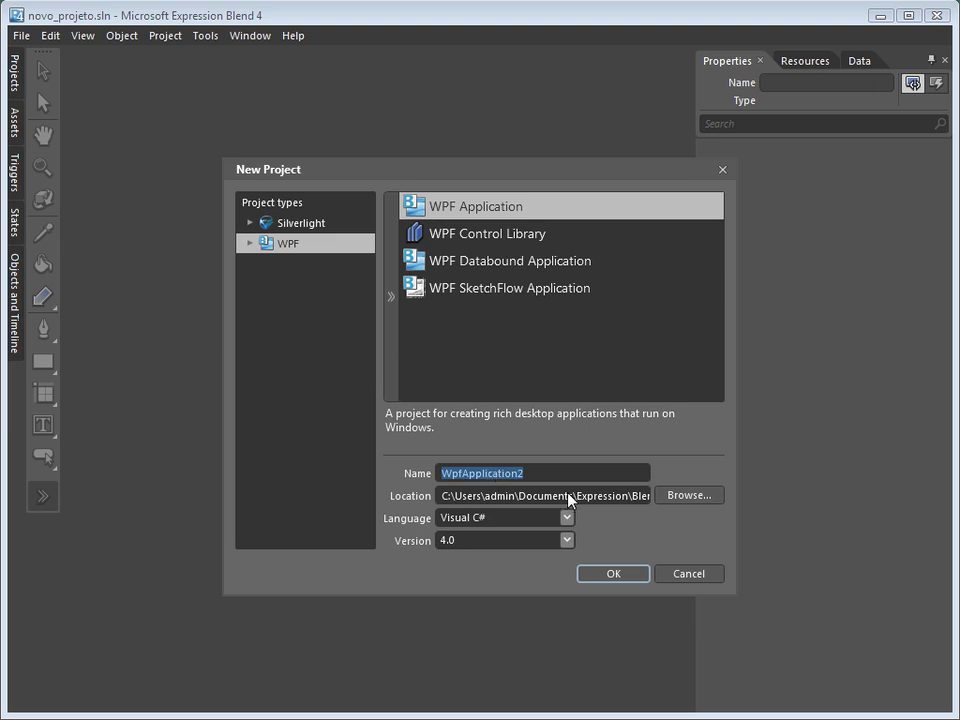
type("novo")
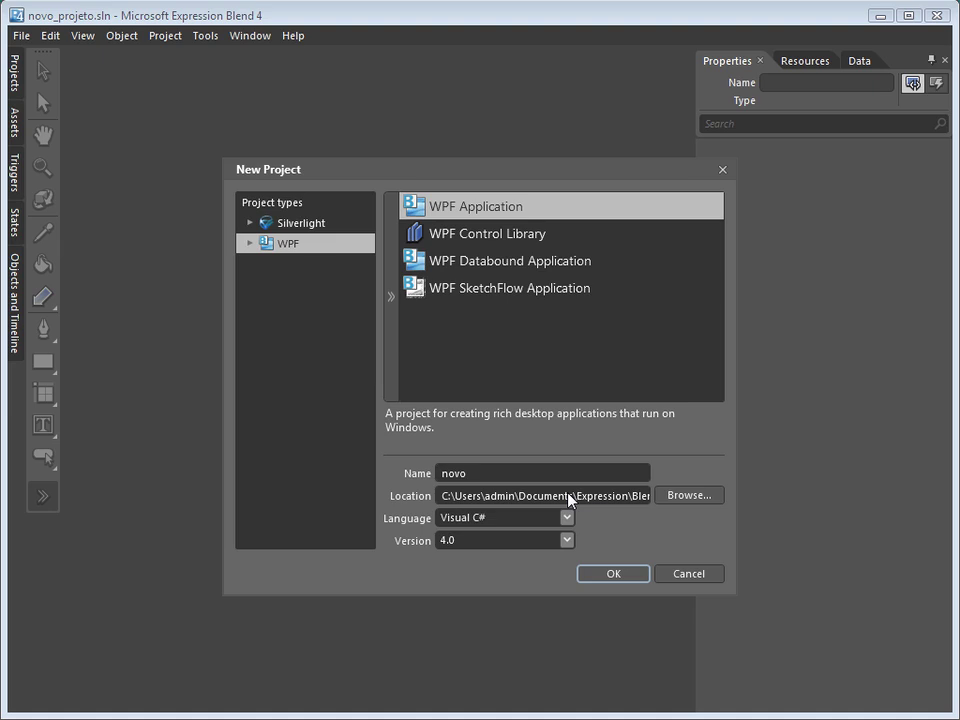
type("_projeto")
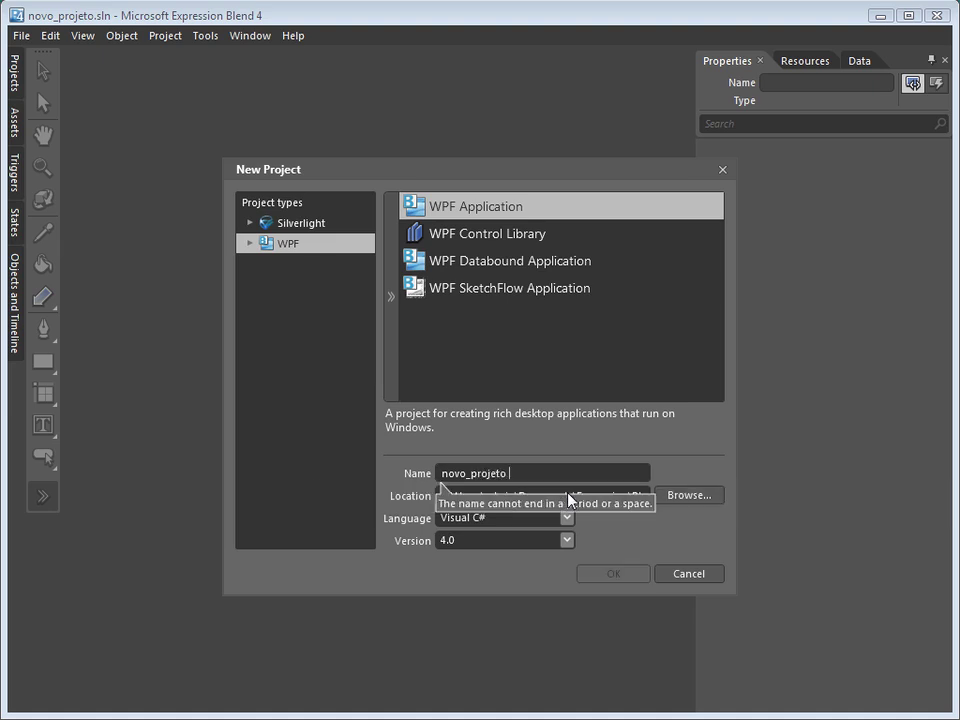
type(" 02")
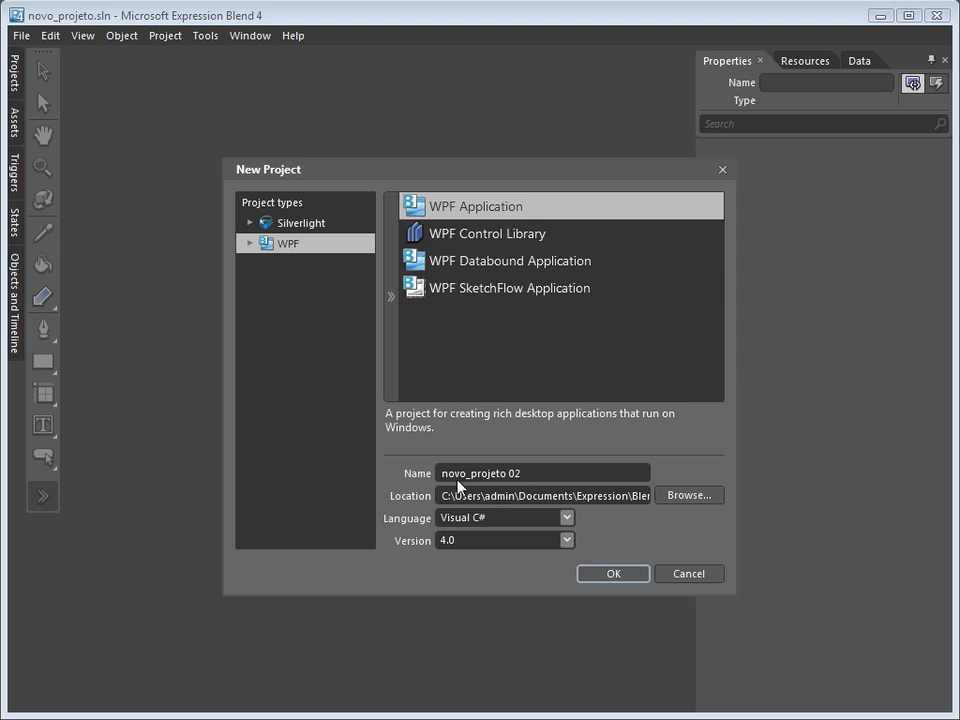
left_click(613, 577)
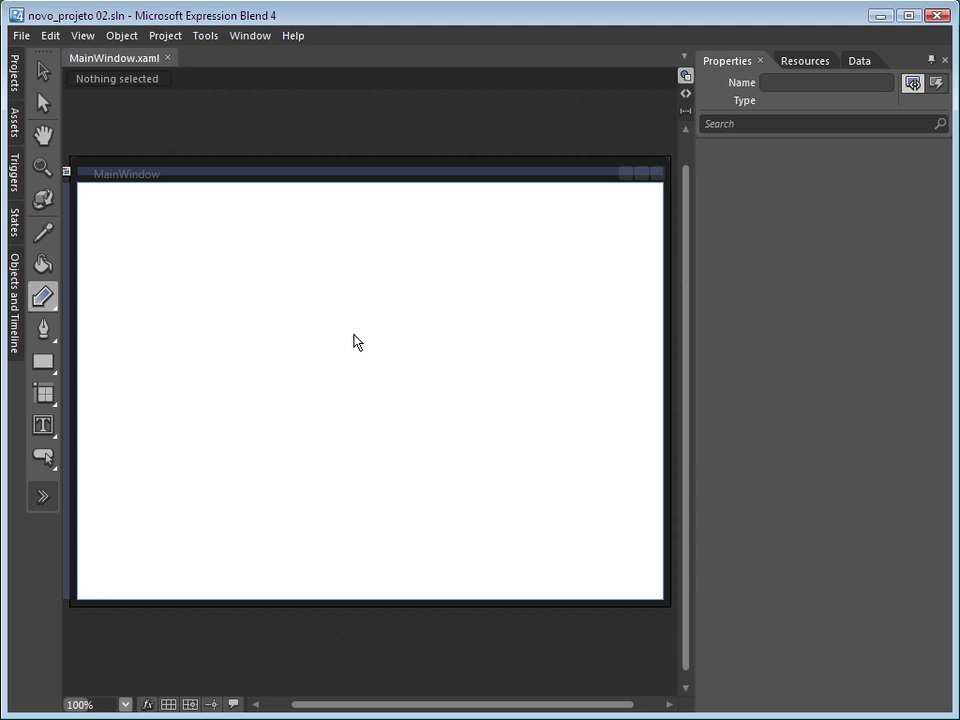
Draw a rectangle about 252 by 159 pixels in MainWindow and open the ImageSource choices for its fill
left_click(44, 369)
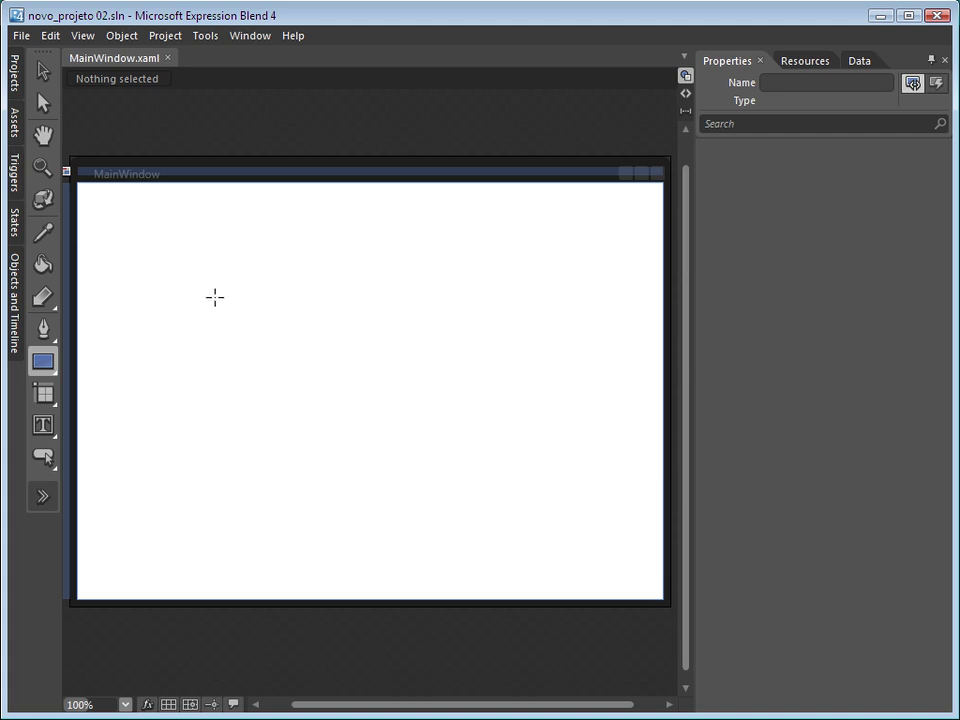
mouse_move(185, 273)
left_mouse_down()
mouse_move(296, 375)
mouse_move(392, 423)
mouse_move(421, 422)
left_mouse_up()
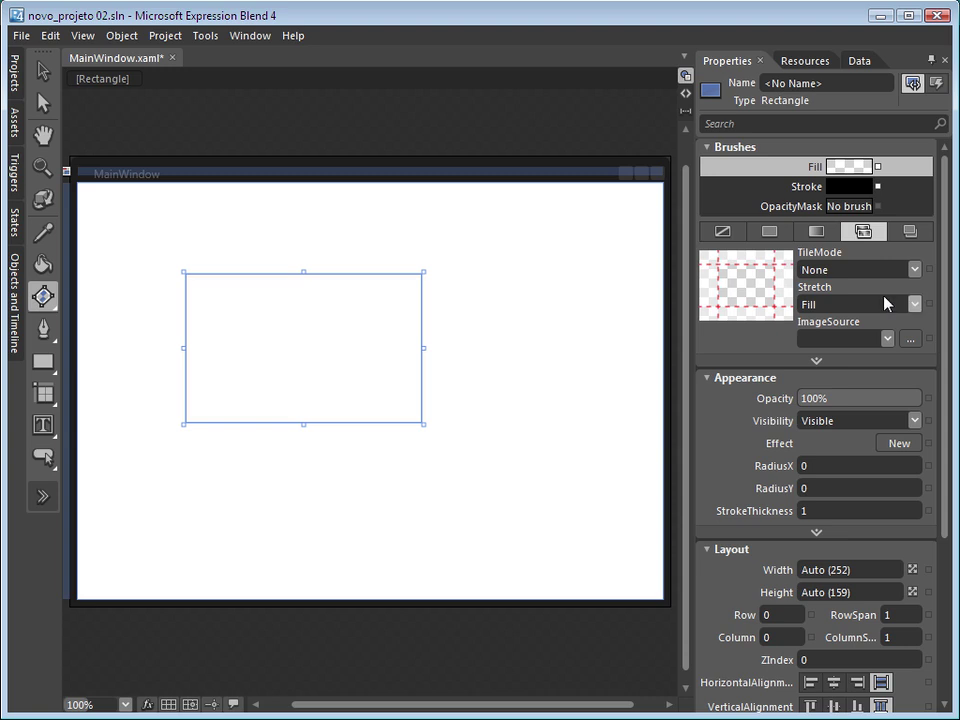
left_click(886, 339)
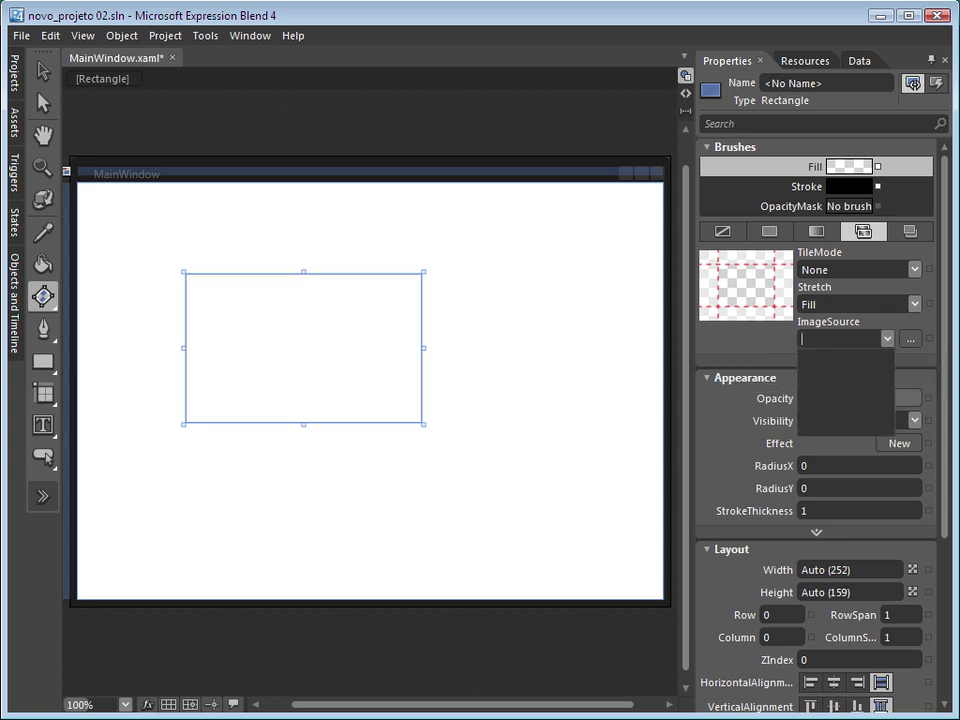
Add the existing image _rosto.gif from the Minhas imagens folder to the novo_projeto 02 project
left_click(12, 85)
left_click(12, 80)
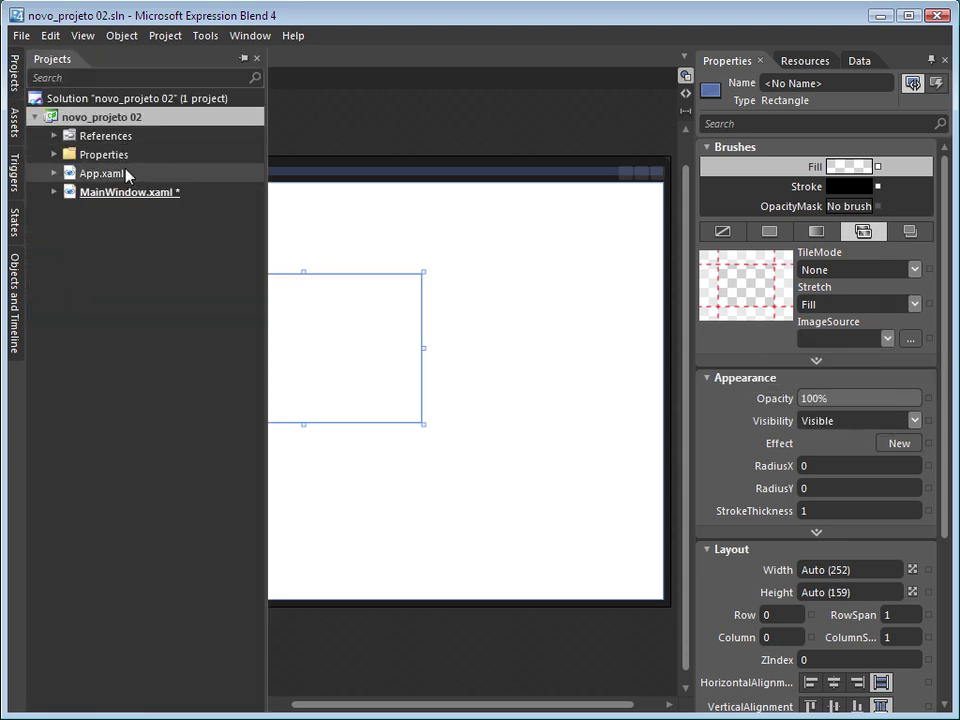
right_click(134, 116)
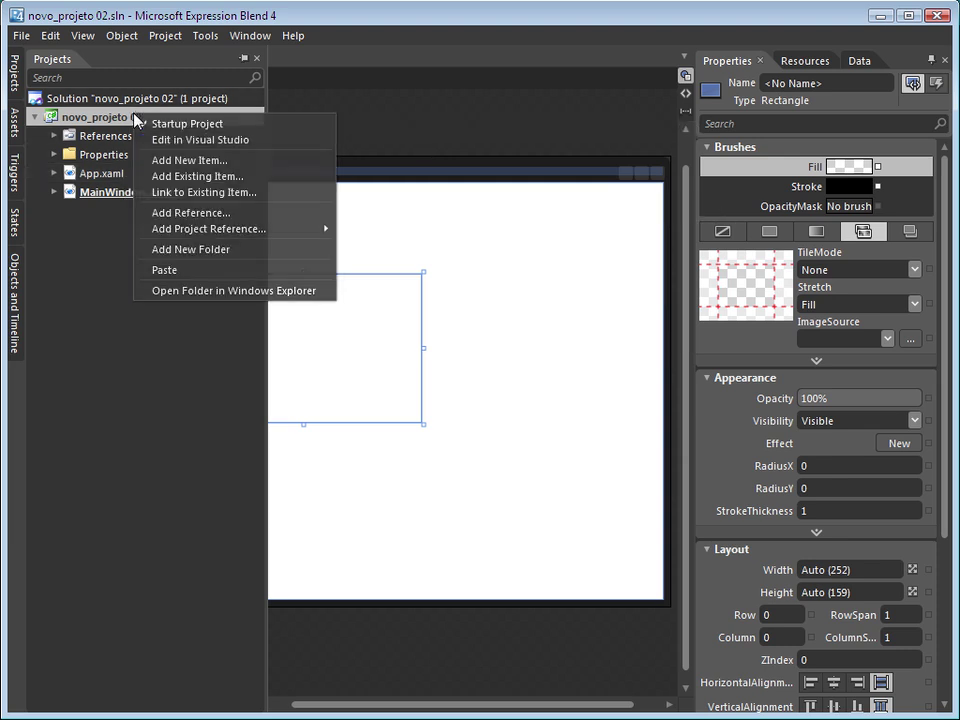
left_click(213, 183)
left_click(612, 306)
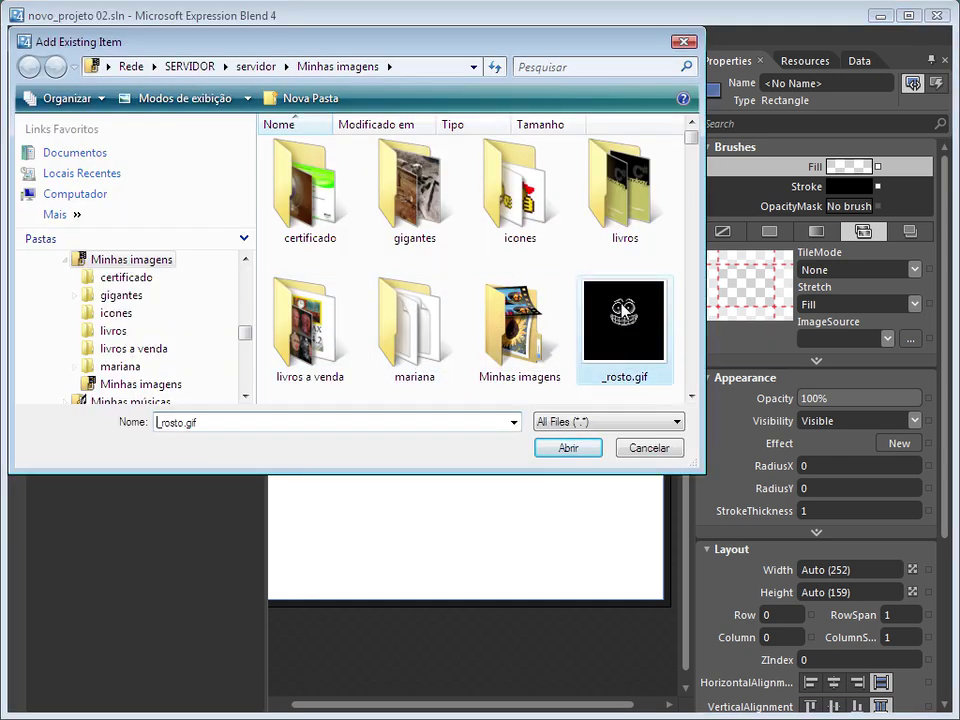
left_click(569, 448)
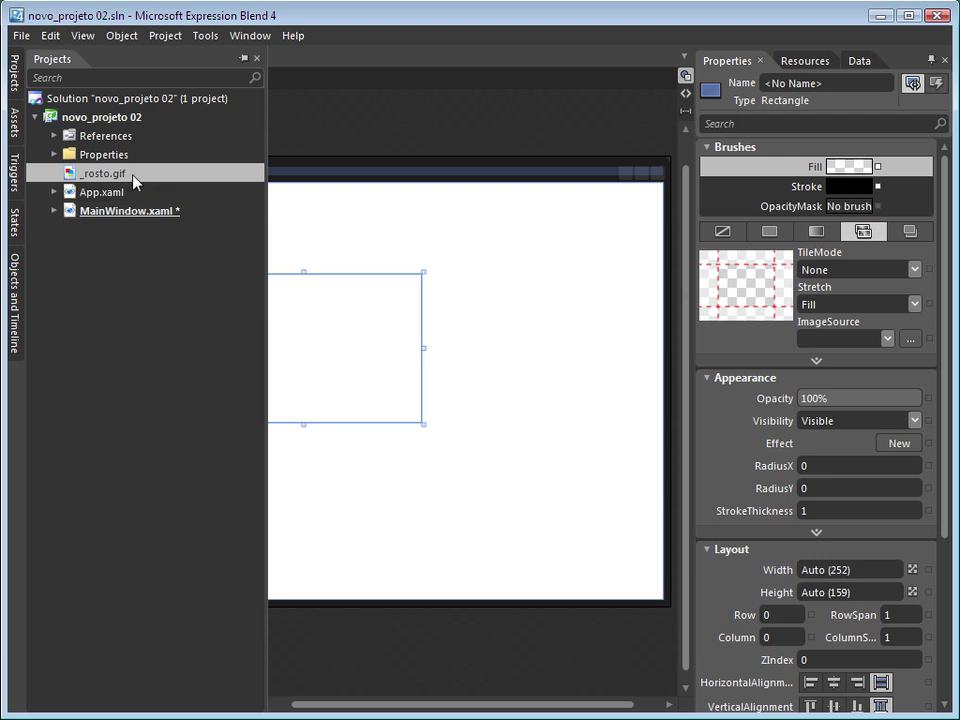
mouse_move(135, 181)
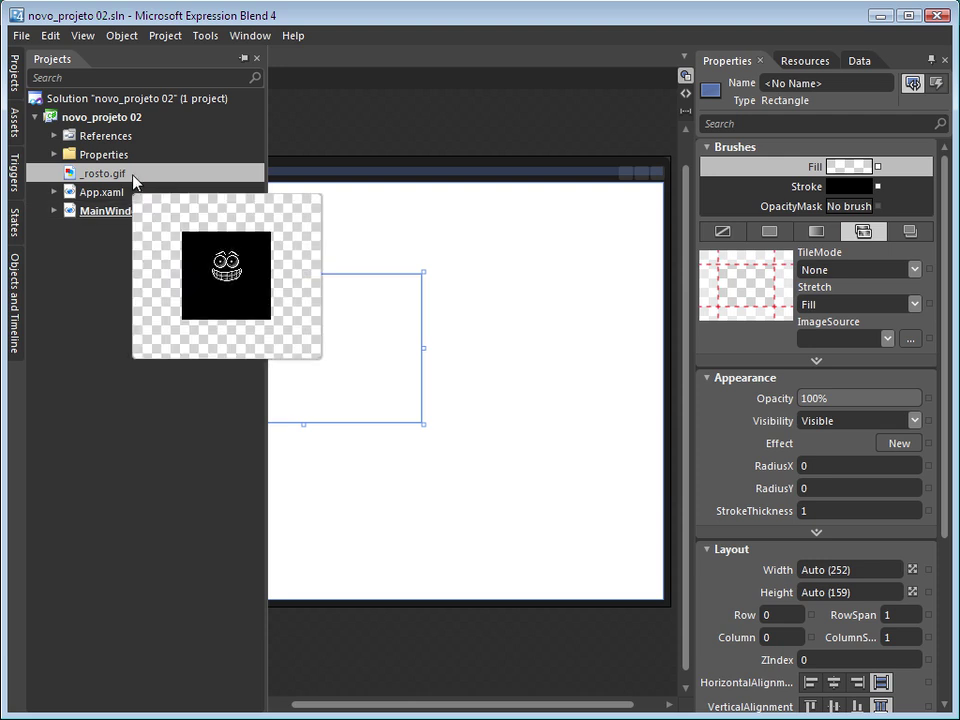
Add the fishbone image _rosto_.gif from the Minhas imagens folder to the project and preview it
left_click(132, 119)
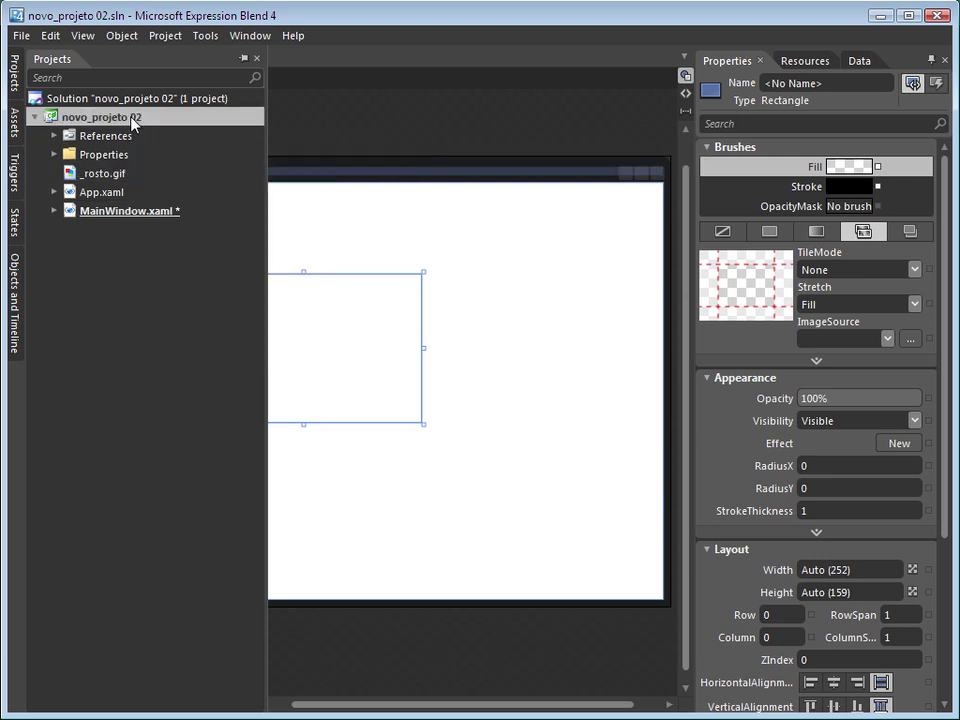
right_click(132, 121)
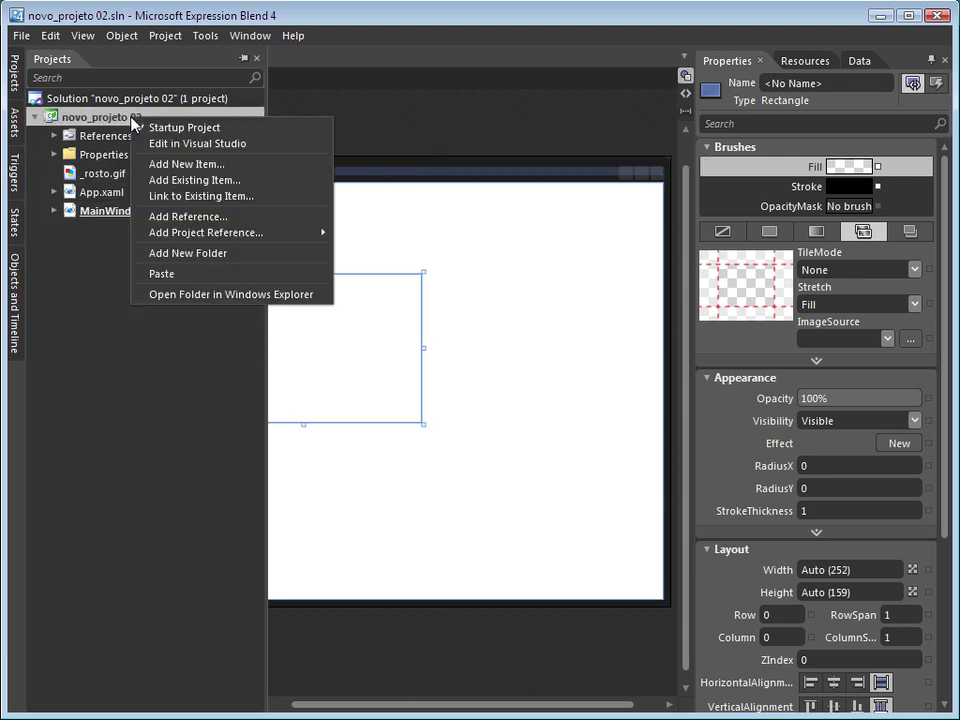
left_click(207, 183)
left_click(691, 397)
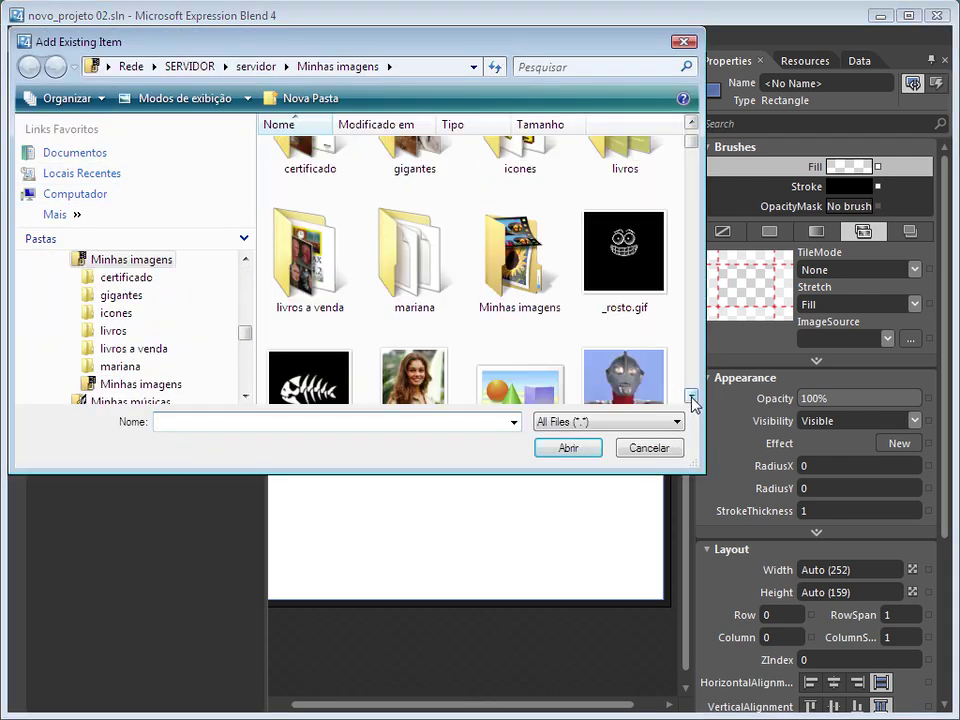
left_click(691, 397)
left_click(305, 333)
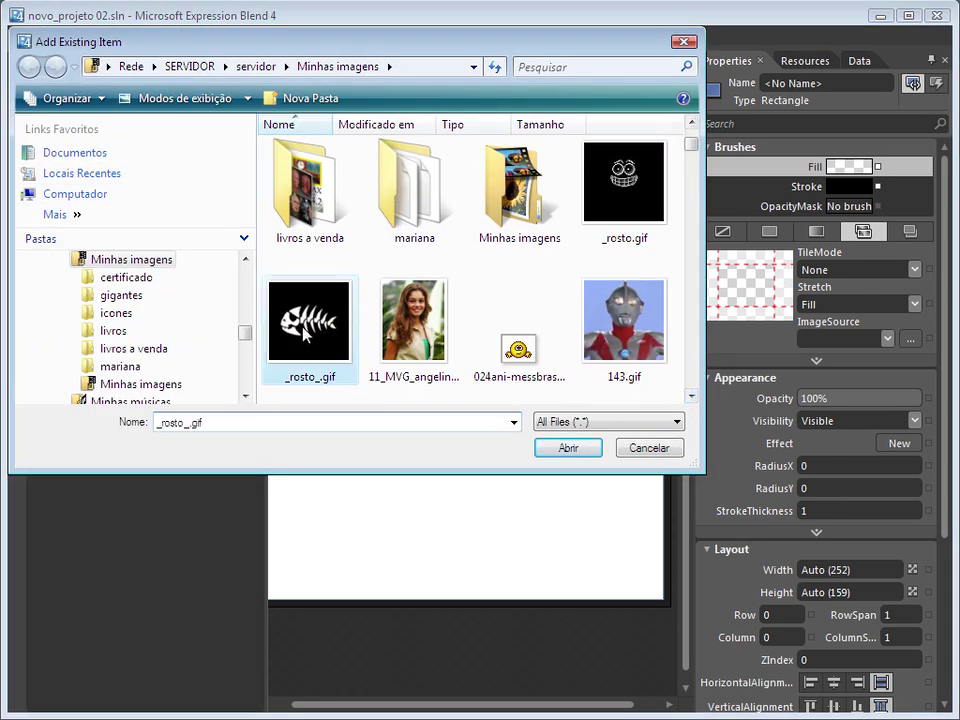
left_click(588, 452)
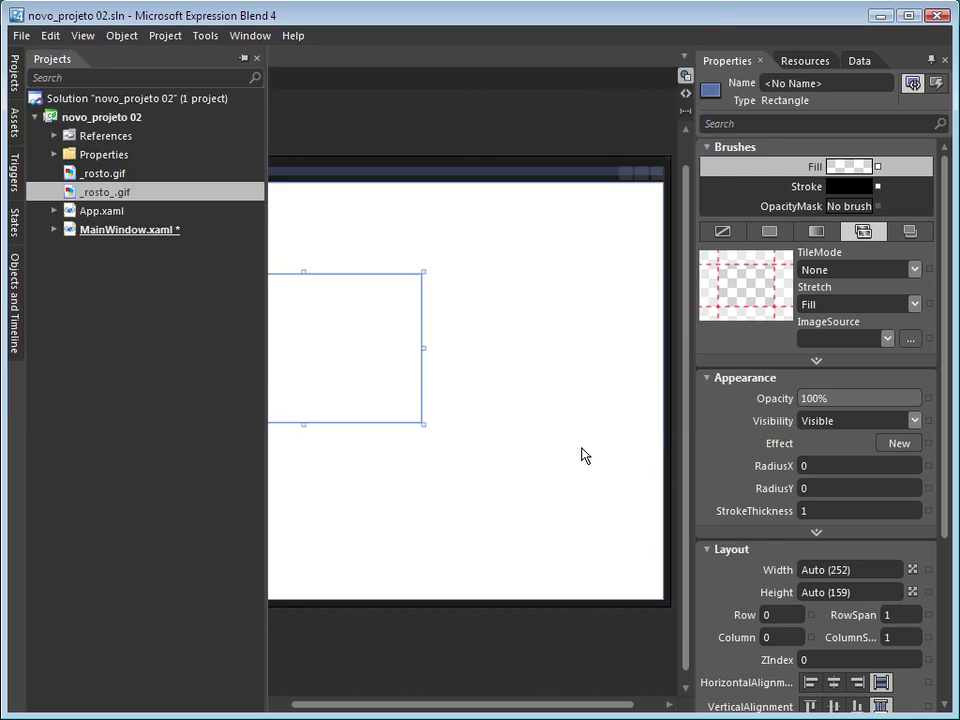
mouse_move(105, 197)
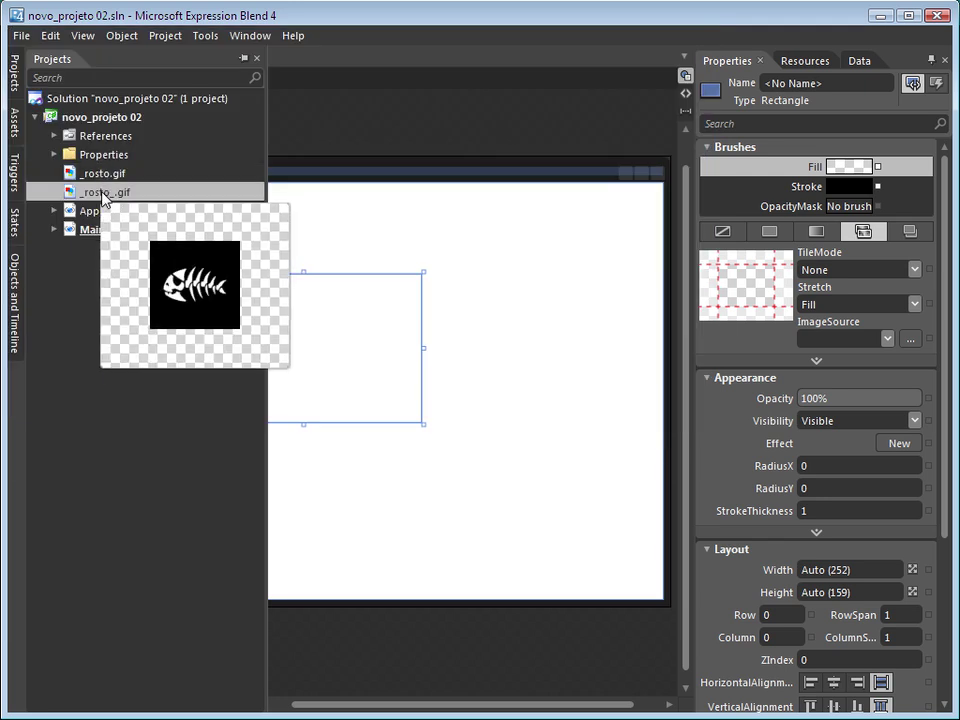
Refresh the rectangle's tile brush by switching to a gradient brush and back, and set its ImageSource to _rosto.gif
left_click(886, 338)
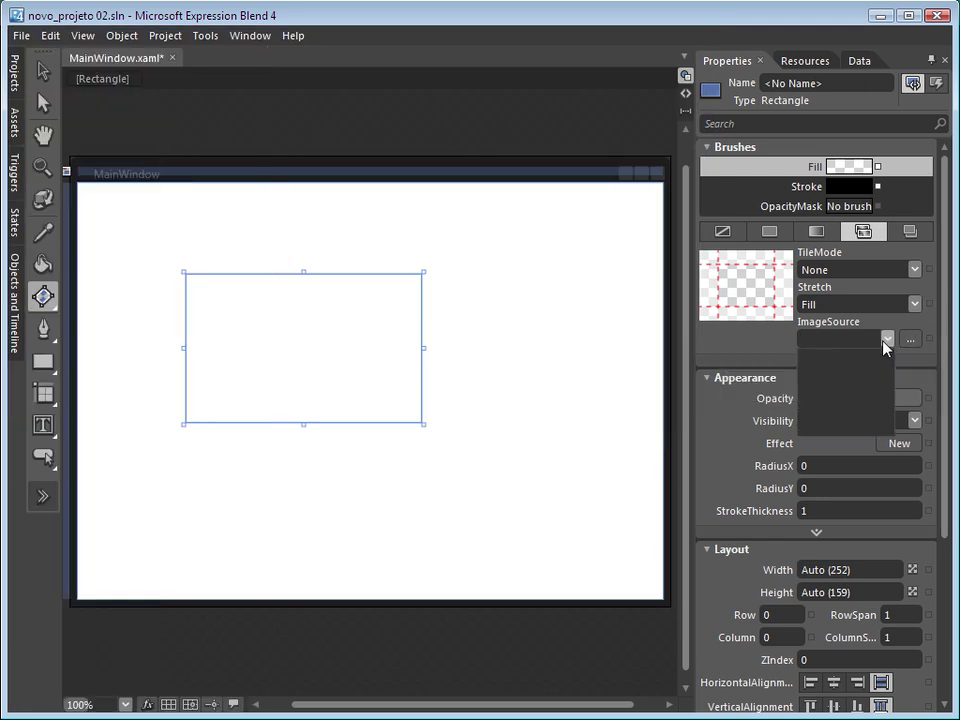
left_click(886, 340)
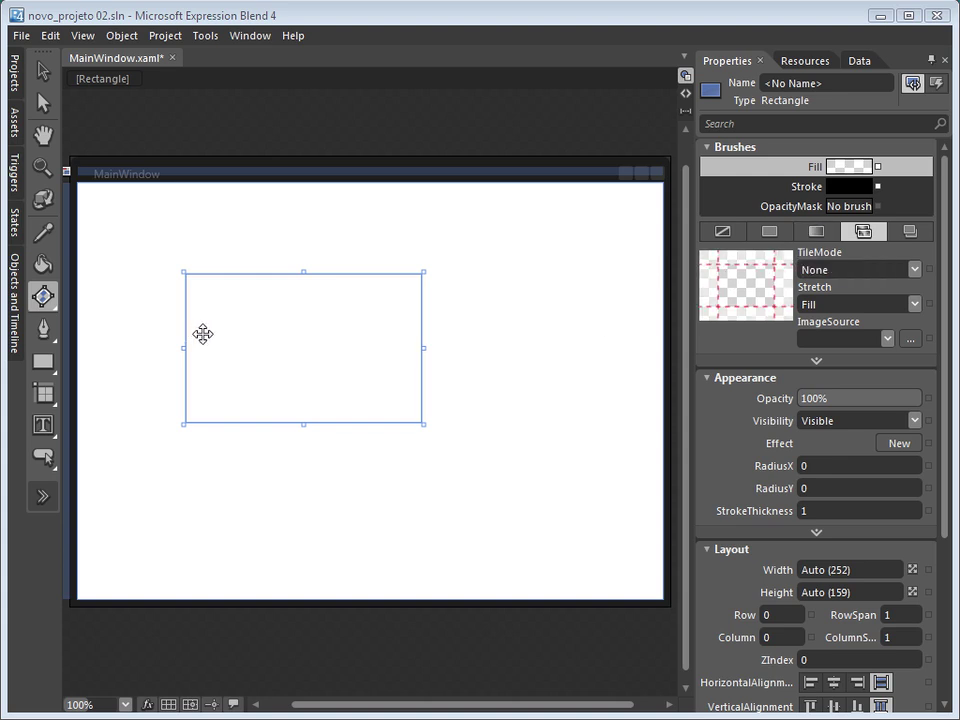
left_click(817, 232)
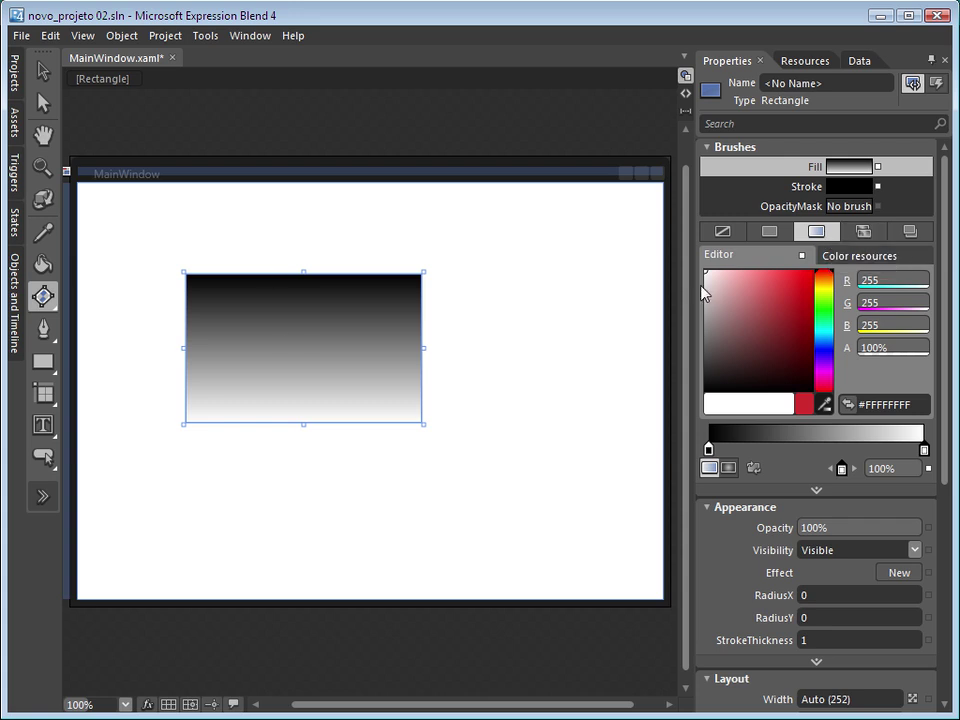
left_click(864, 231)
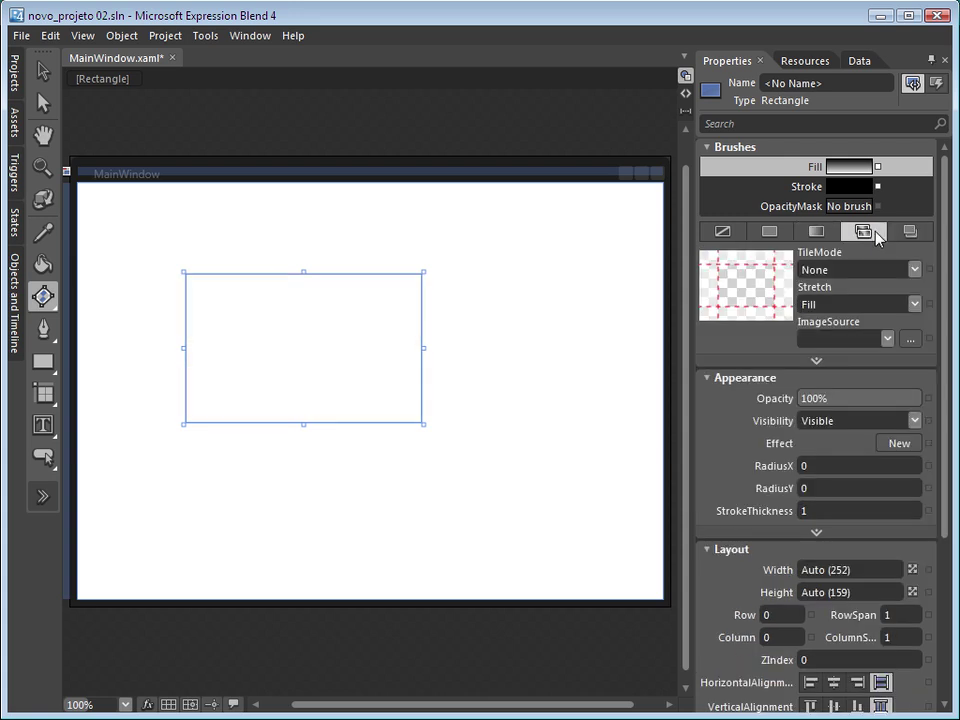
left_click(885, 341)
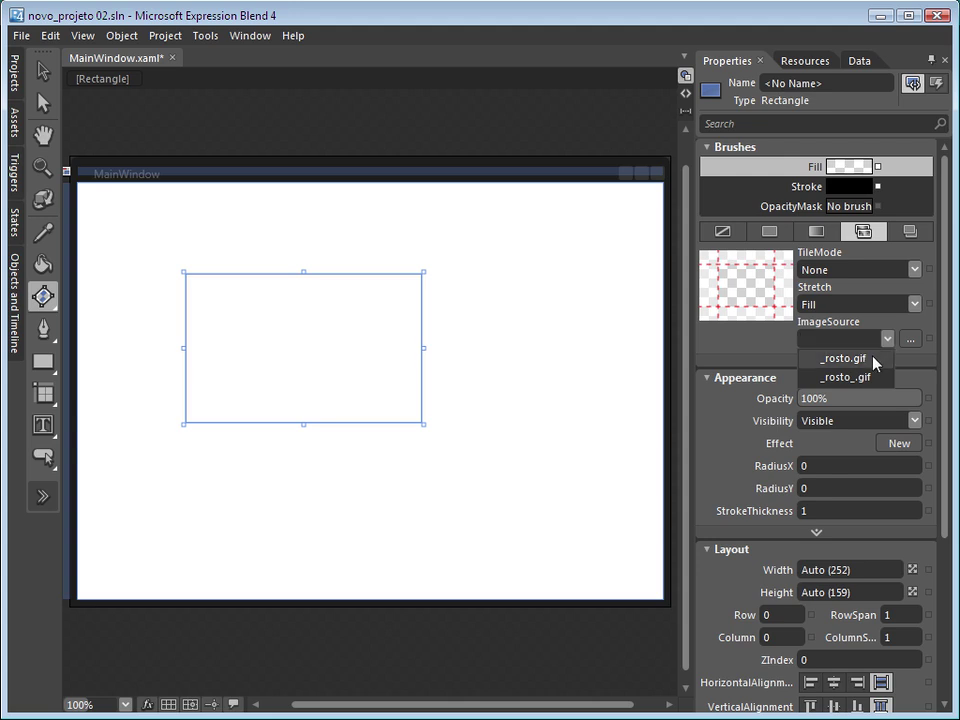
left_click(874, 360)
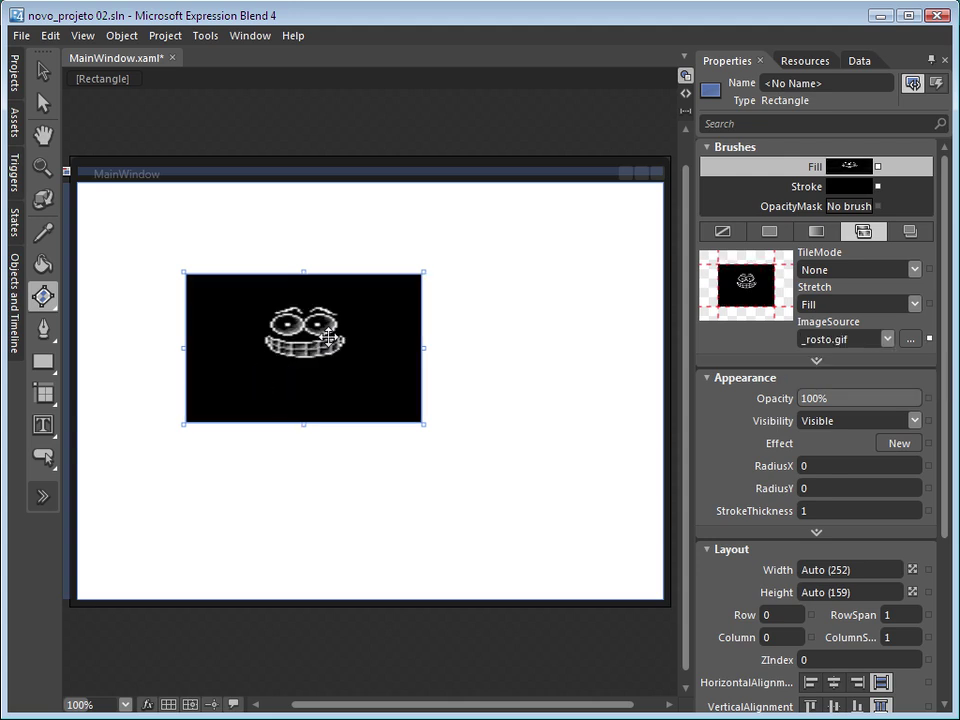
Try the FlipX and FlipY TileMode options on the rectangle's _rosto.gif fill
key("v")
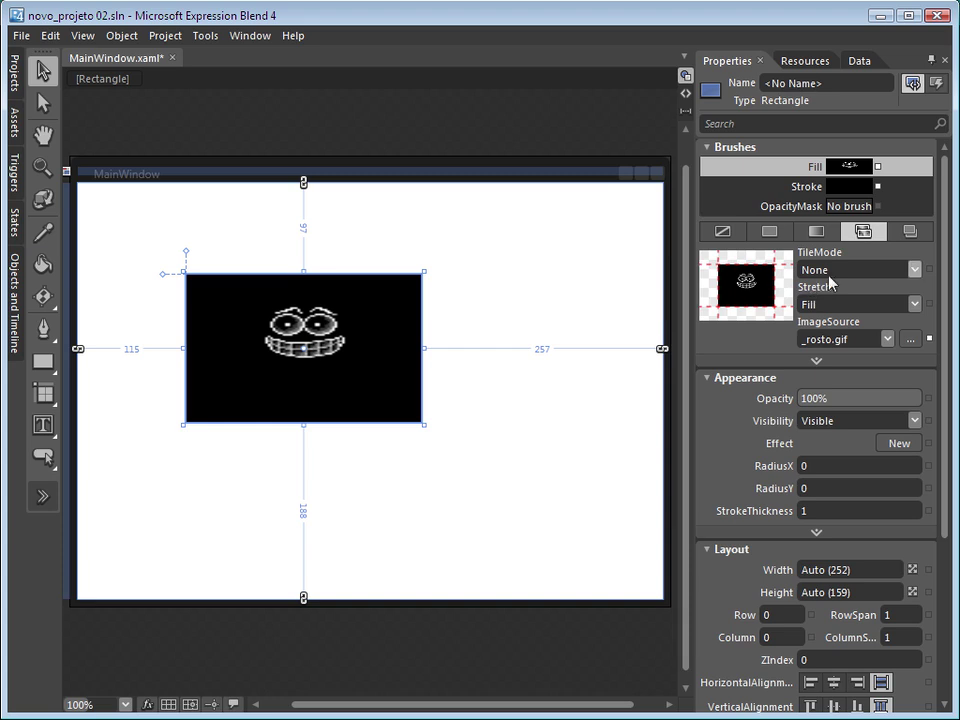
left_click(866, 271)
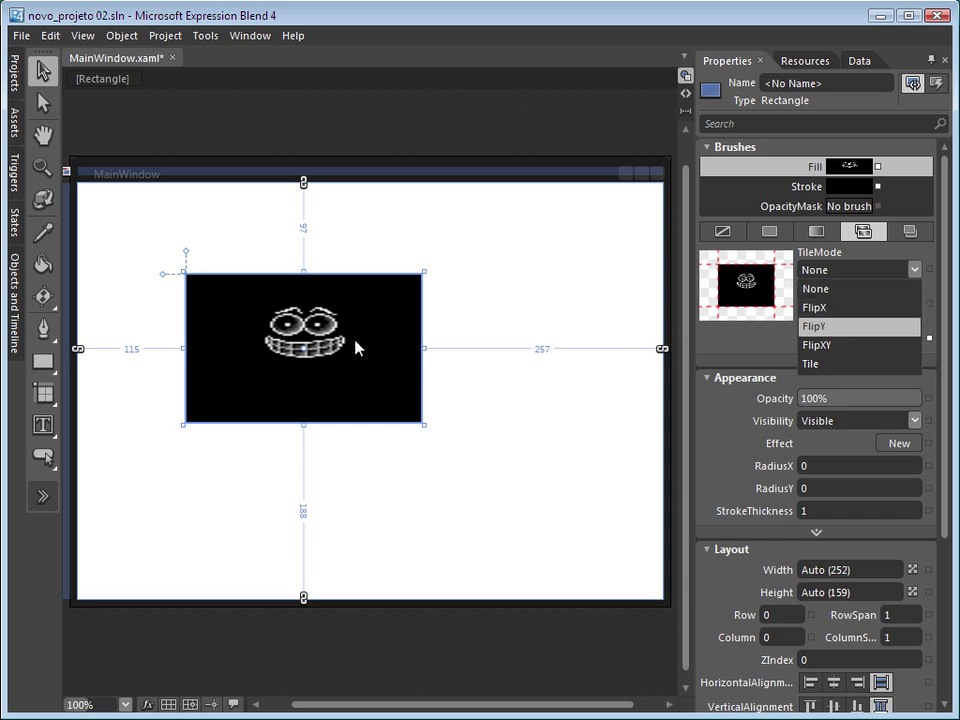
left_click(851, 313)
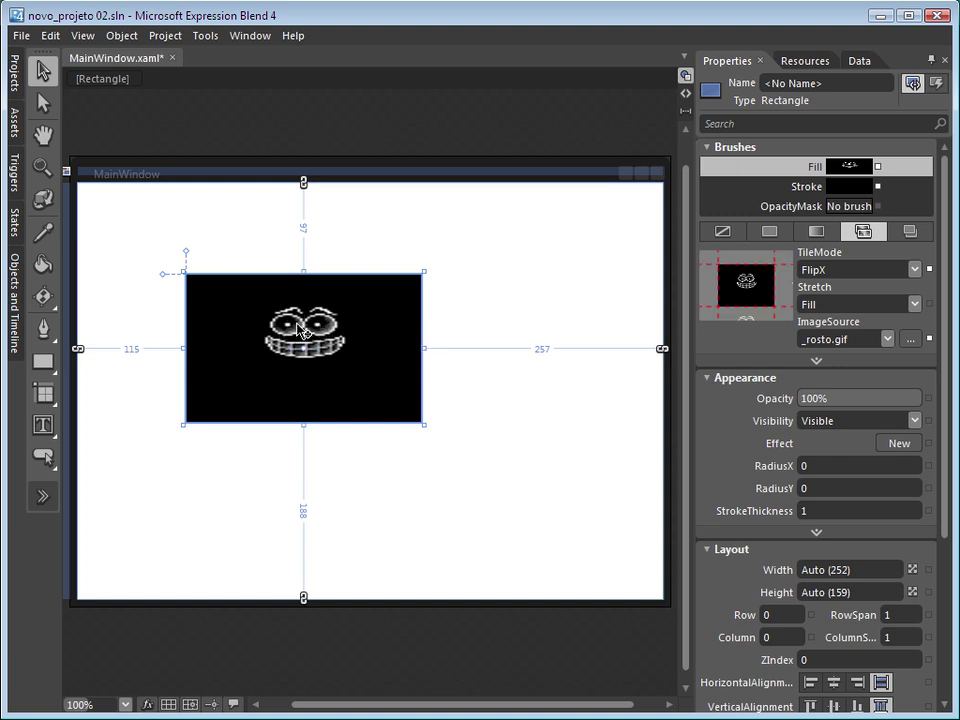
left_click(860, 269)
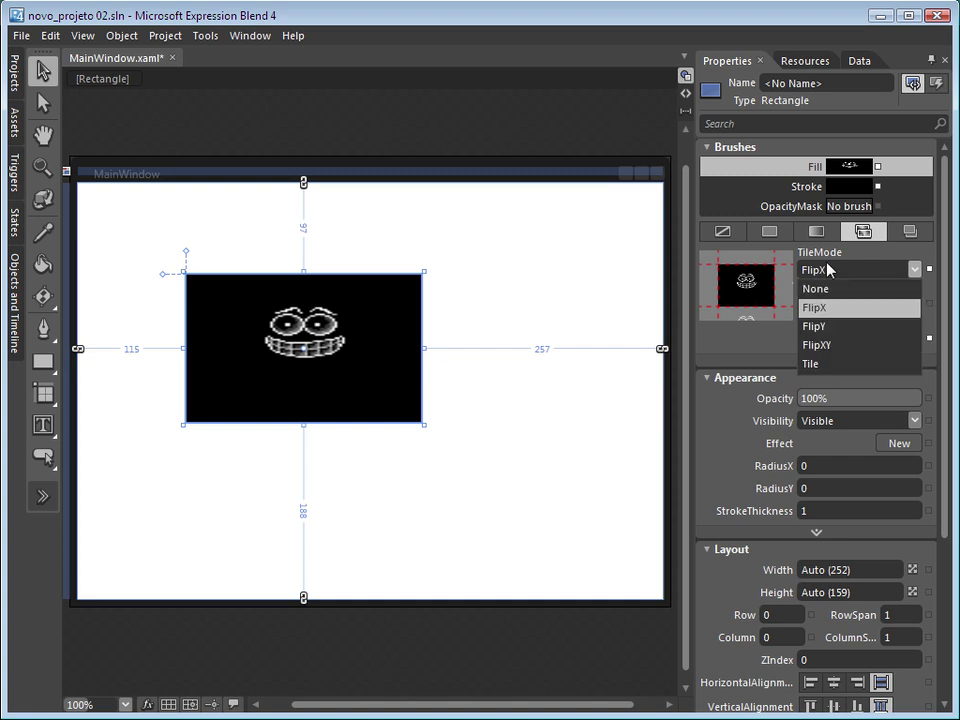
left_click(838, 327)
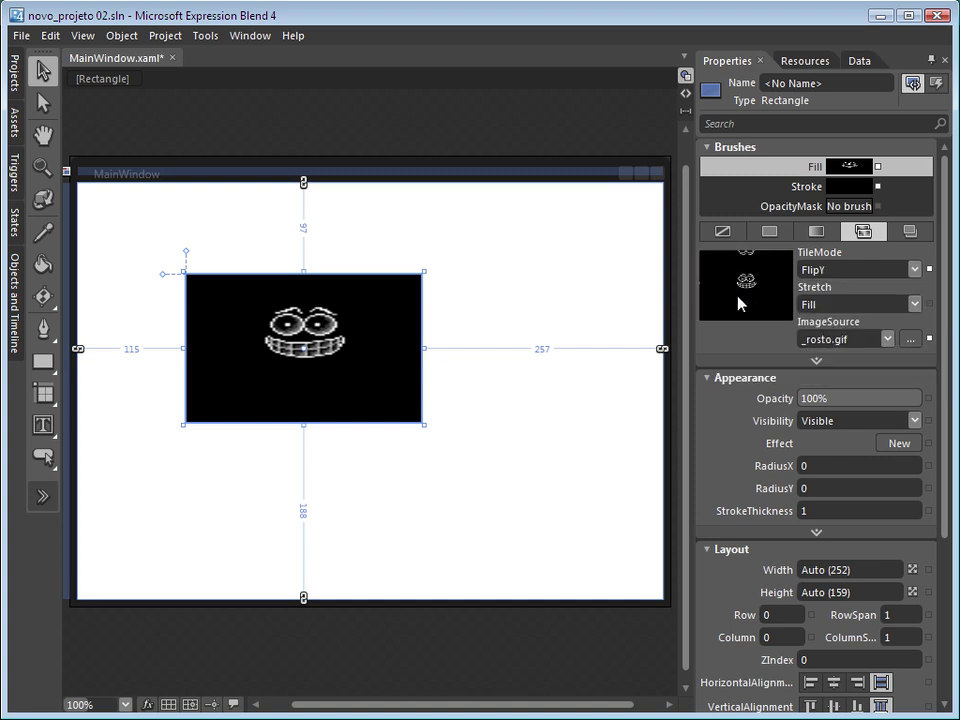
left_click(842, 272)
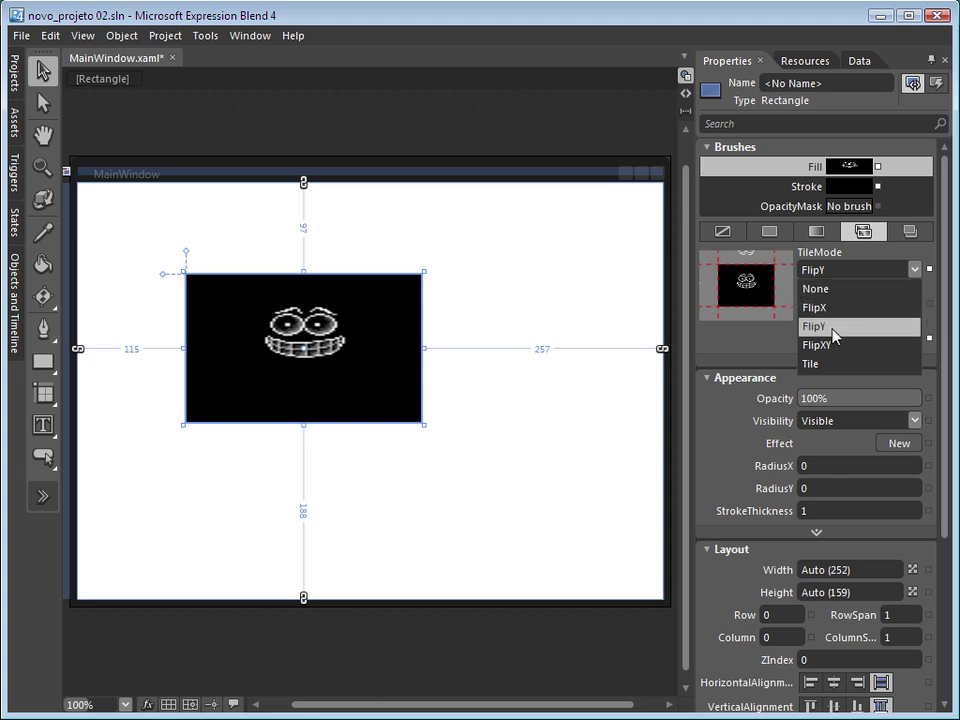
left_click(350, 345)
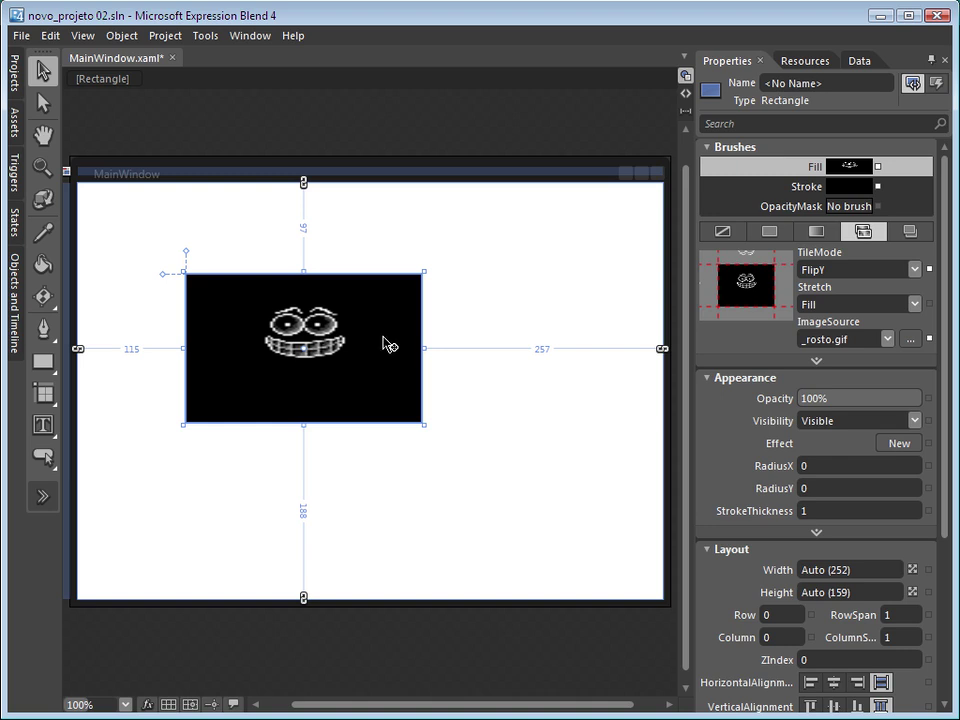
Try the Uniform and None Stretch options on the rectangle's image fill, then return Stretch to Fill
left_click(856, 305)
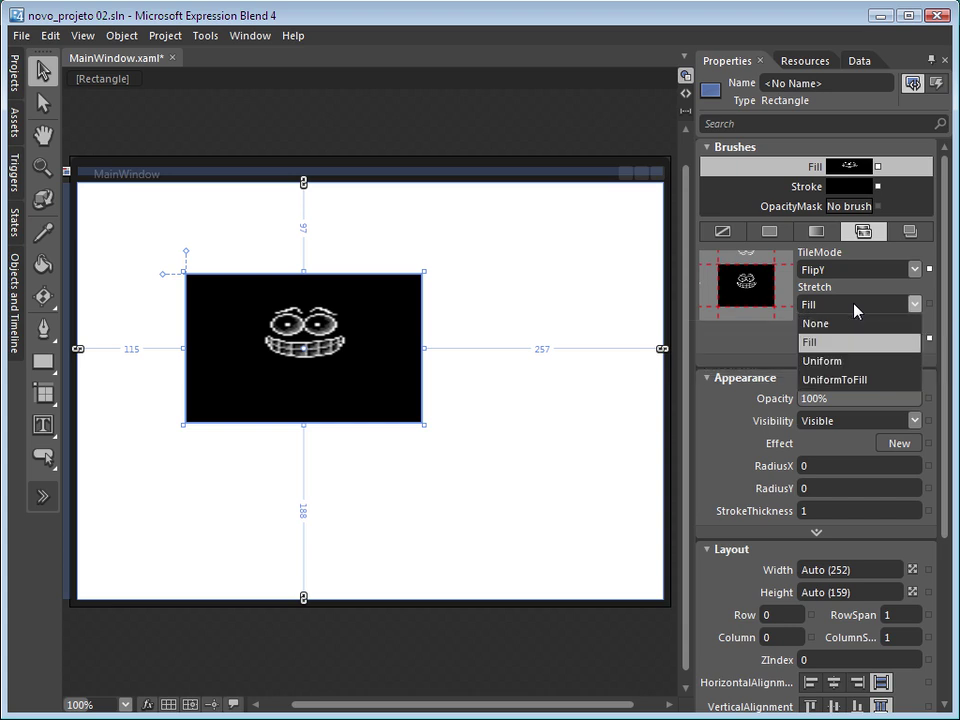
left_click(860, 361)
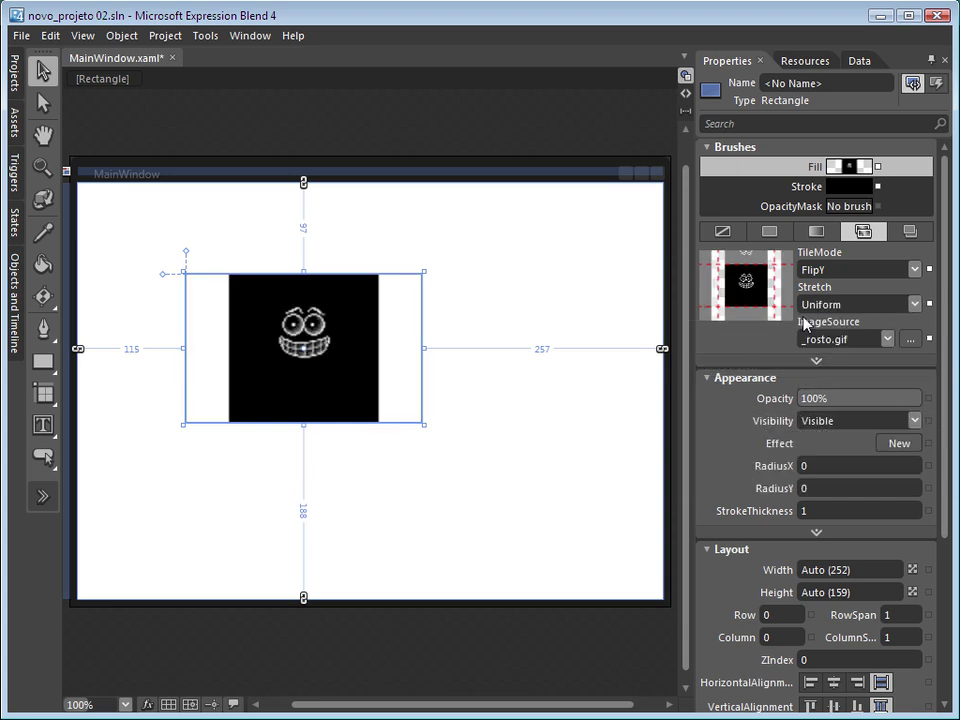
left_click(848, 302)
left_click(845, 326)
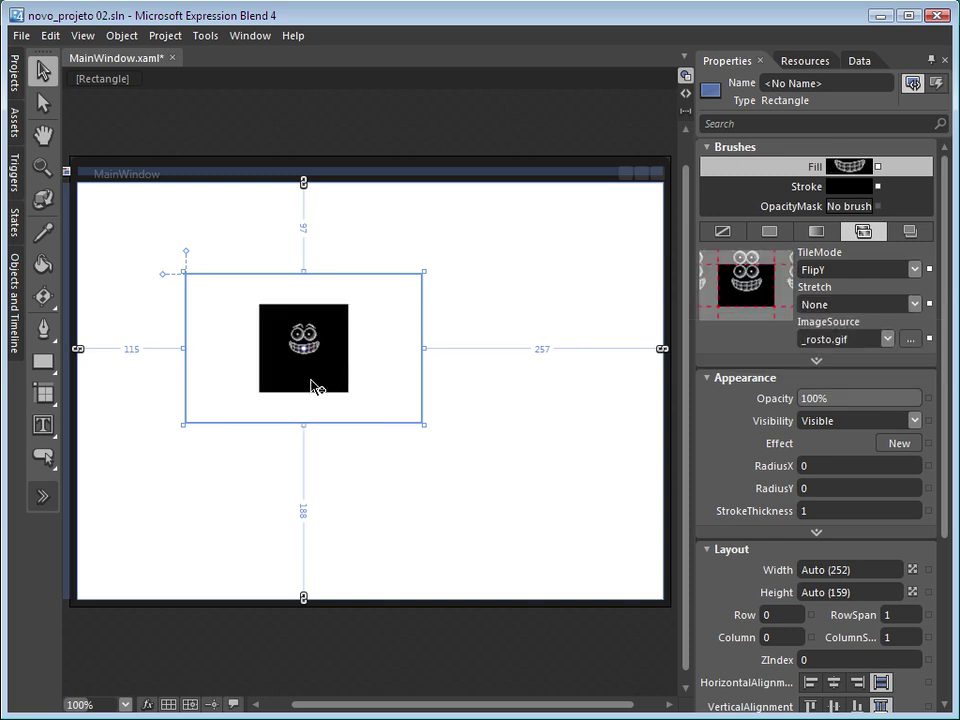
left_click(850, 304)
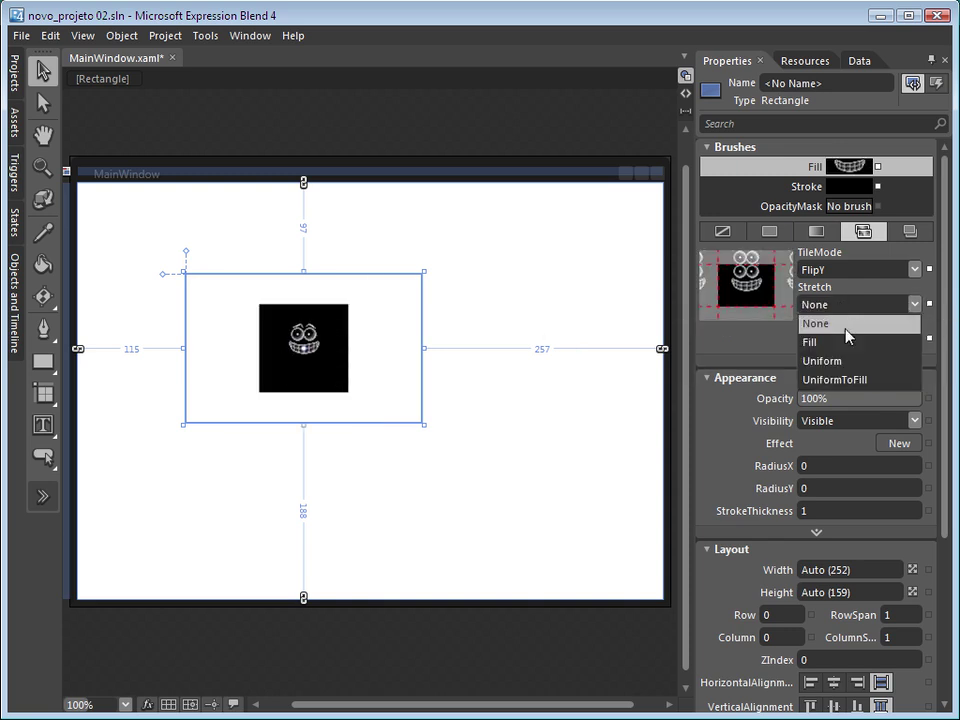
left_click(848, 342)
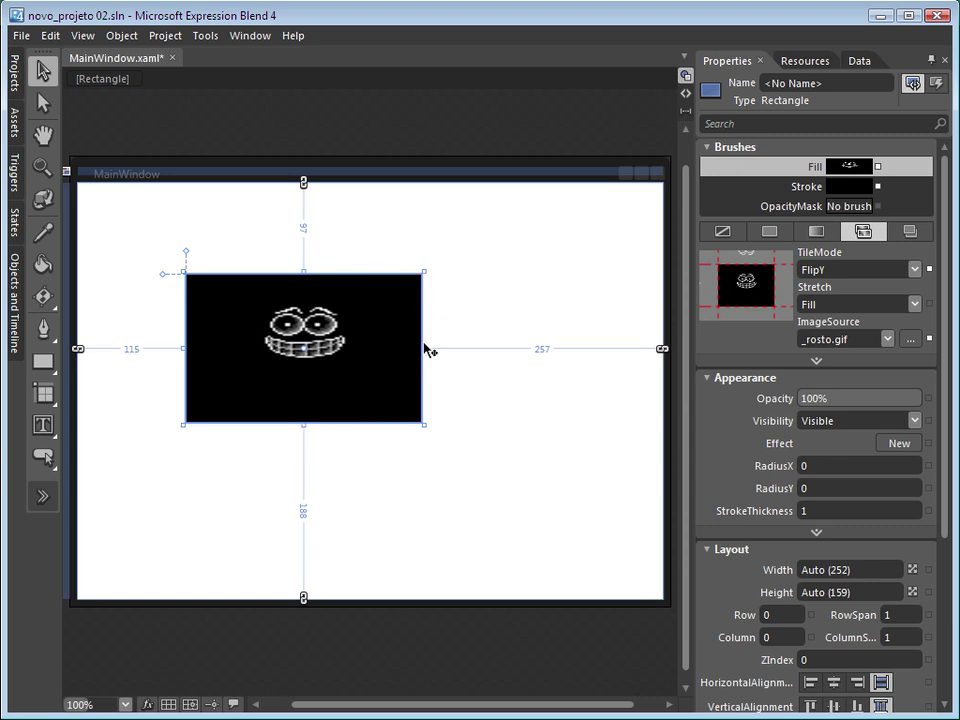
Widen the rectangle to about 405 pixels and compare the Uniform and UniformToFill Stretch options on its image fill
left_click_drag(424, 347, 566, 318)
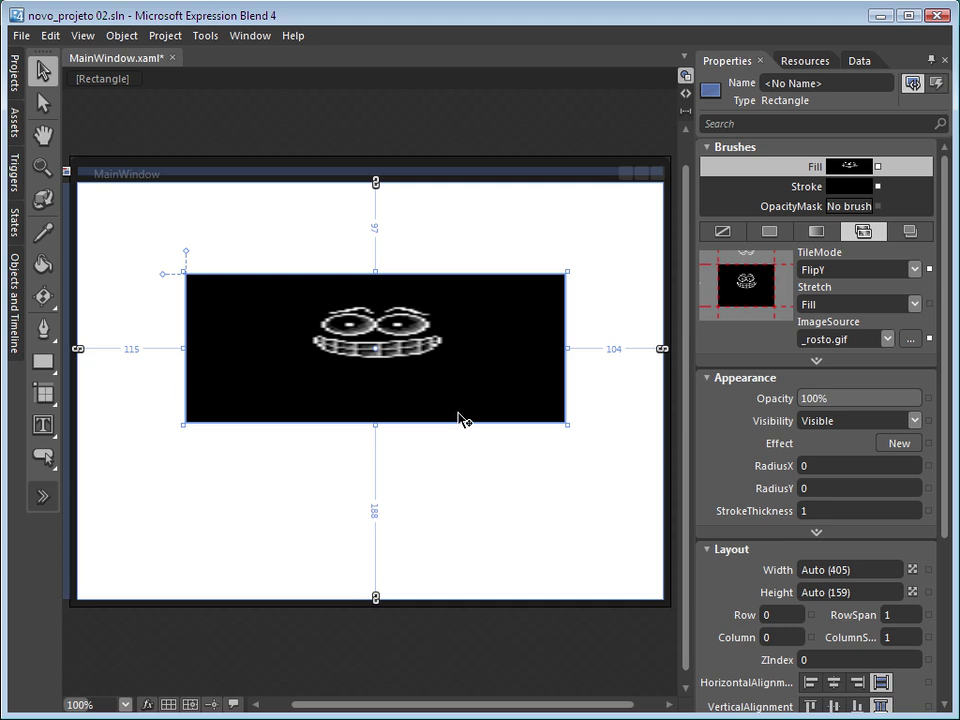
left_click(868, 304)
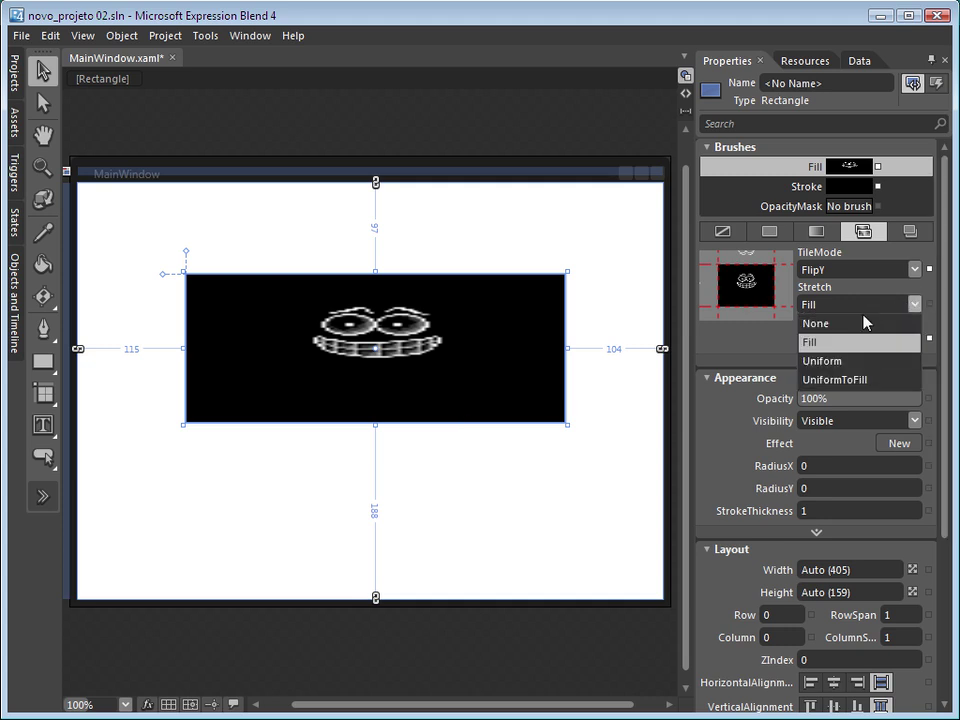
left_click(855, 366)
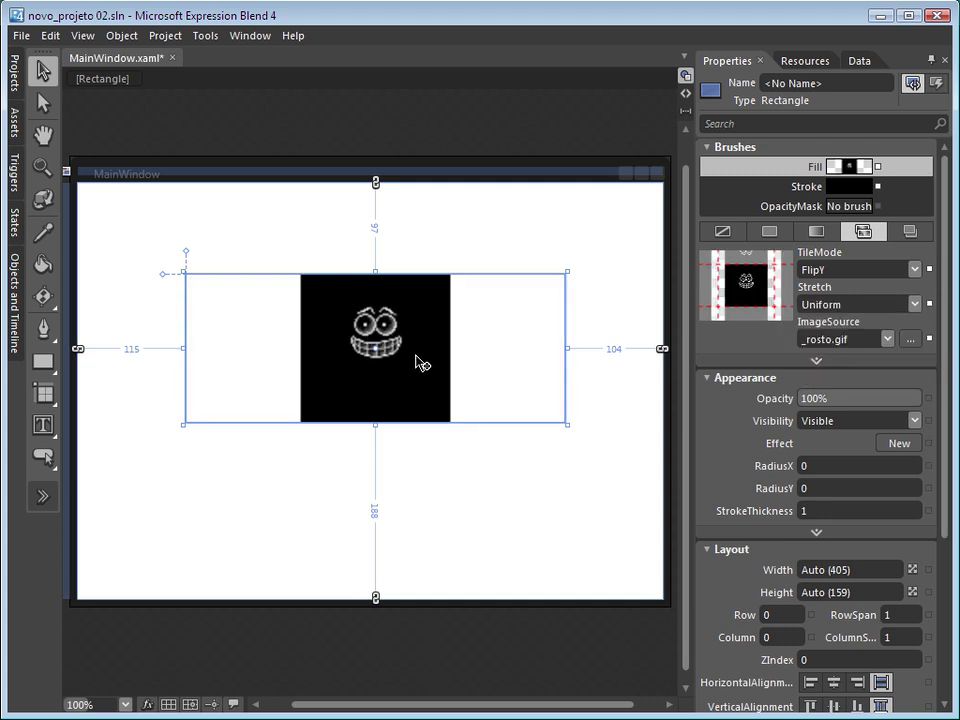
left_click(820, 304)
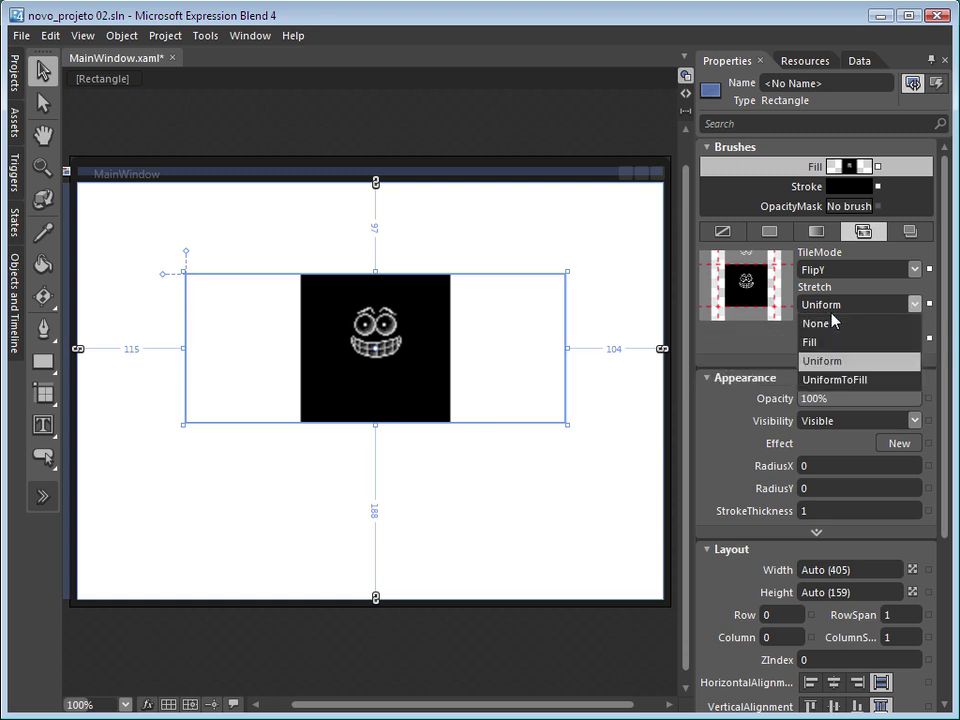
left_click(854, 385)
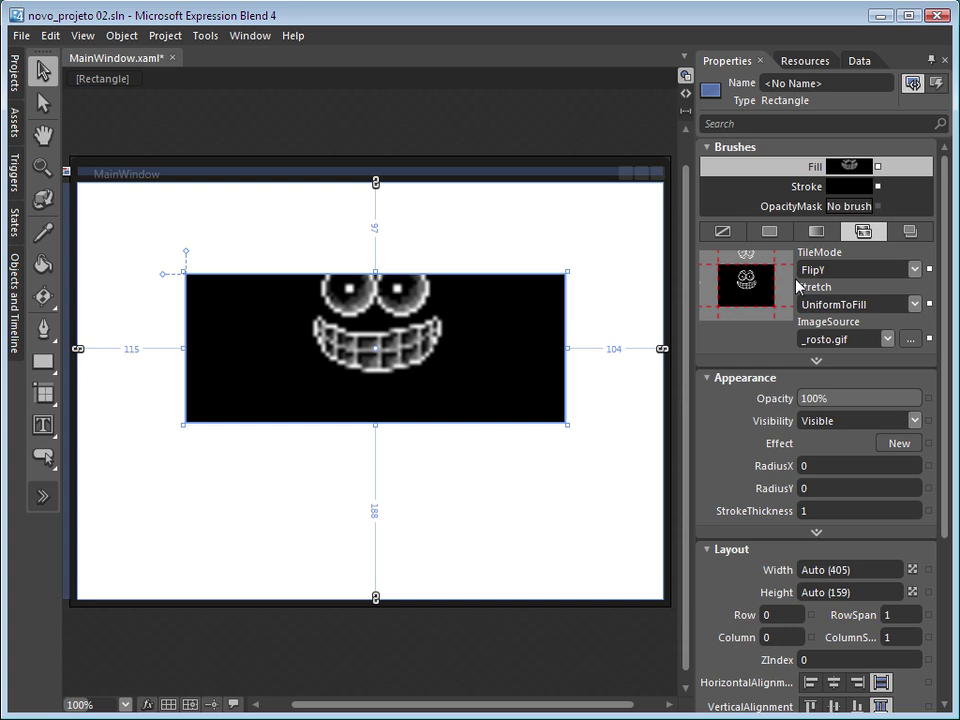
Set both the TileMode and the Stretch of the rectangle's image fill to None
left_click(45, 300)
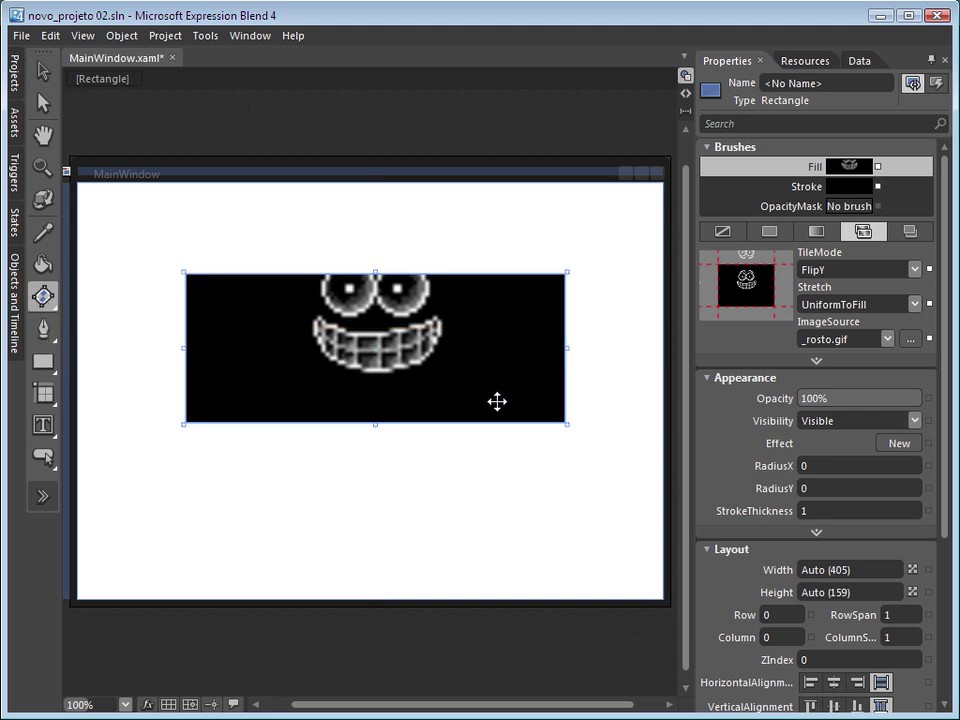
left_click(822, 275)
left_click(823, 288)
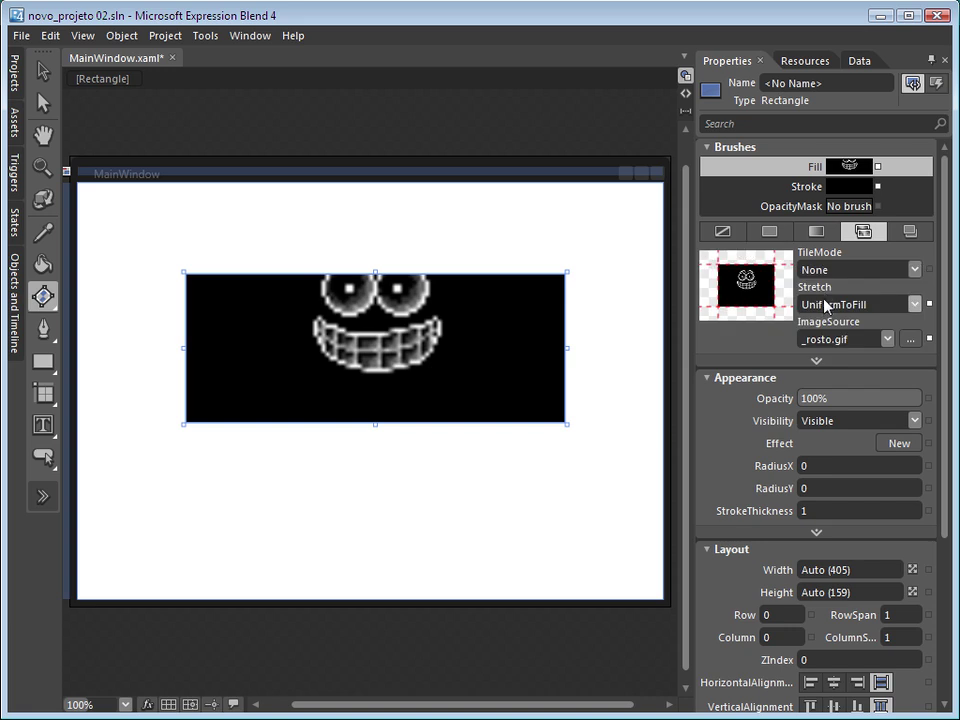
left_click(824, 304)
left_click(816, 323)
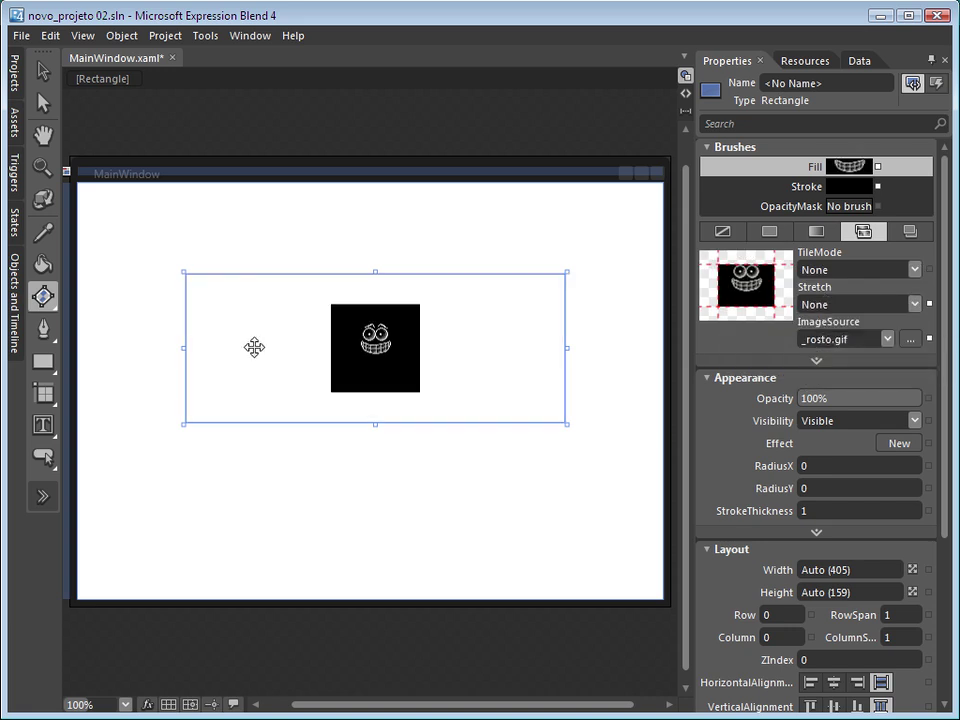
Move the rectangle down to a top margin of 124, then shrink its image brush and place it over the rectangle's upper-left corner using Brush Transform
mouse_move(363, 350)
left_mouse_down()
mouse_move(347, 339)
mouse_move(363, 350)
left_mouse_up()
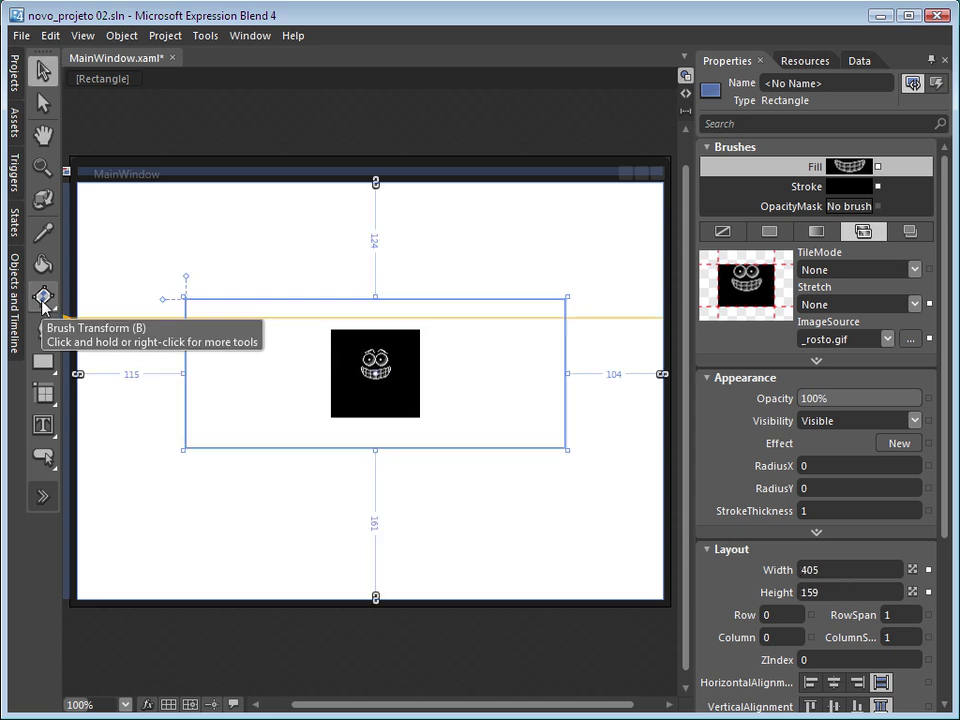
left_click(43, 302)
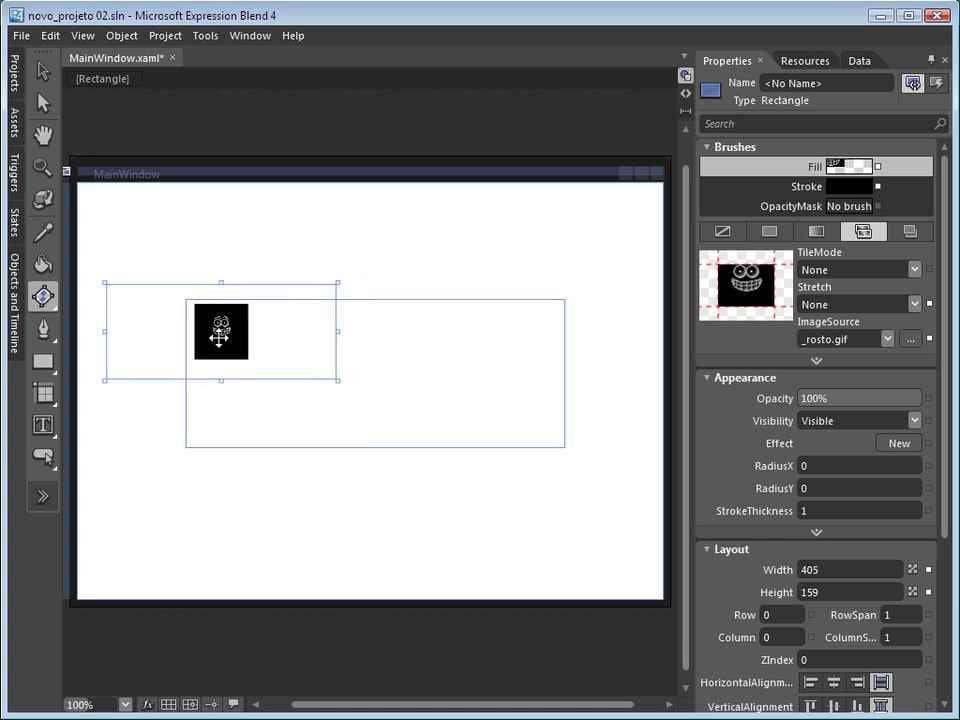
left_click_drag(218, 336, 215, 336)
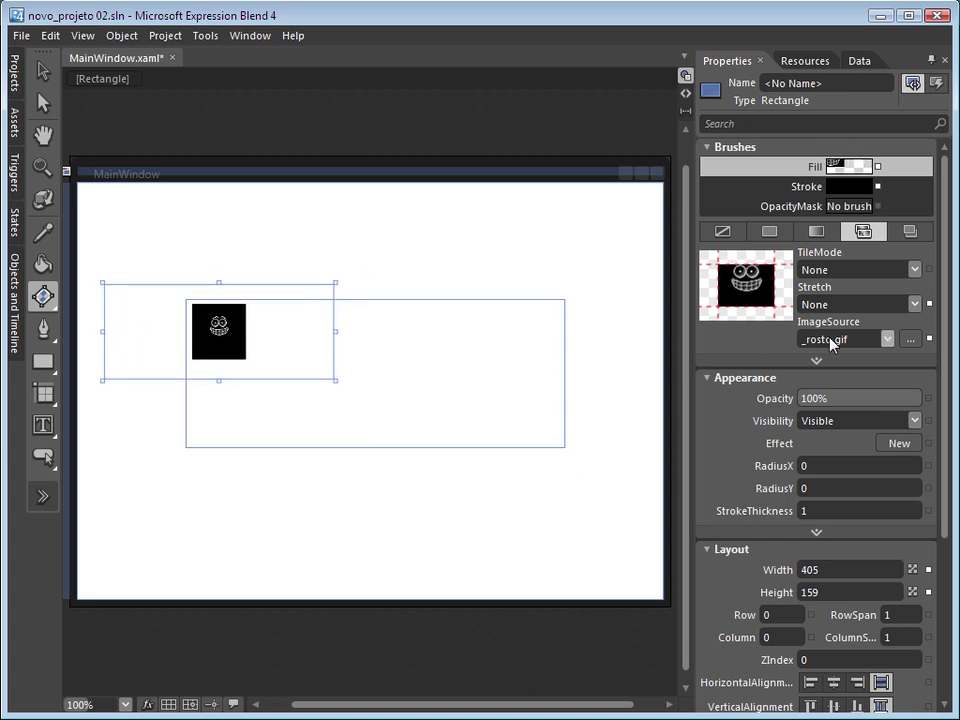
Switch the fill's TileMode through FlipX and FlipY to FlipXY, and rotate the tiled image brush counterclockwise
left_click(823, 270)
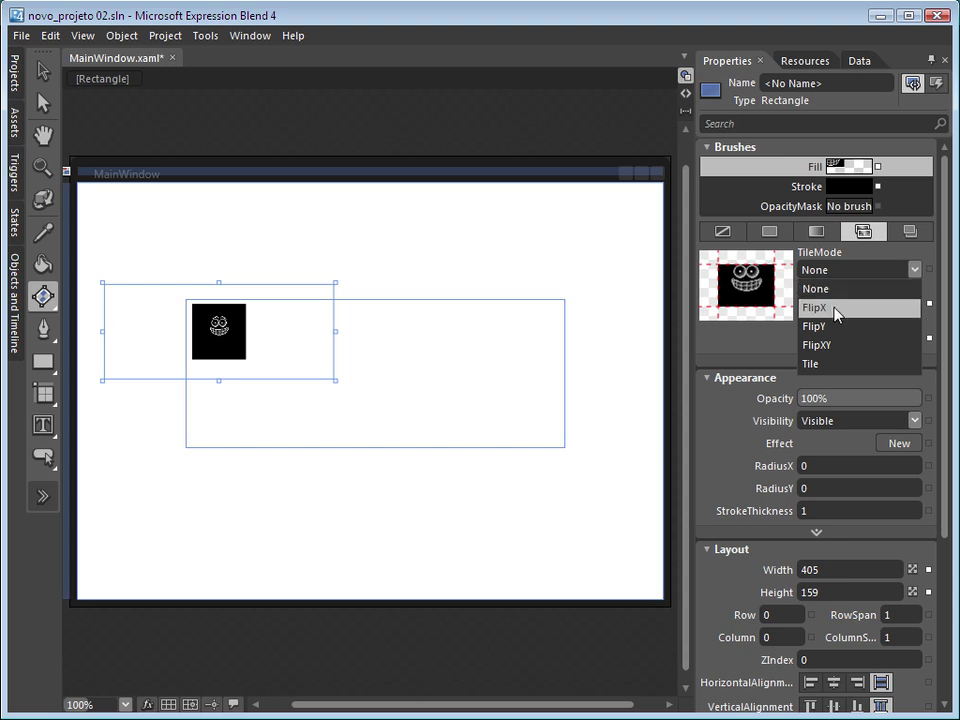
left_click(834, 308)
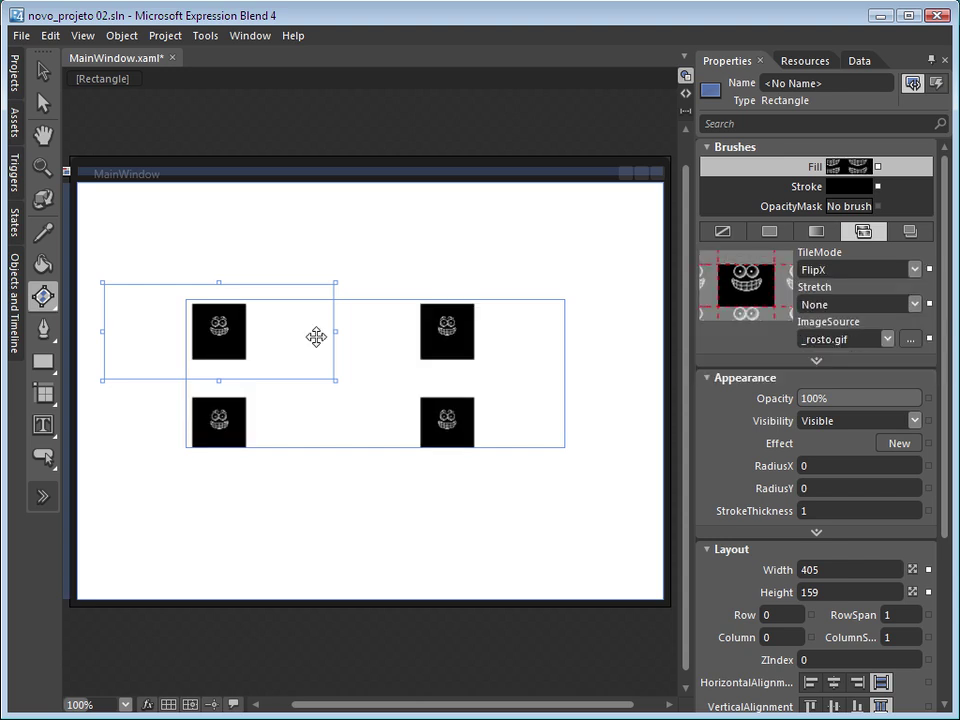
left_click(828, 270)
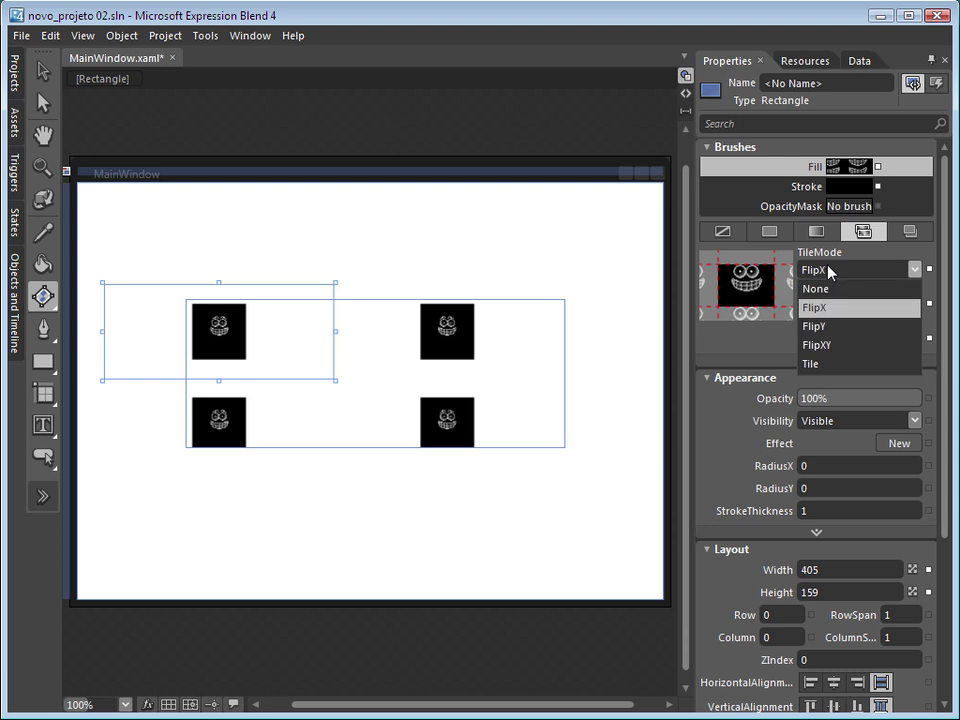
left_click(822, 326)
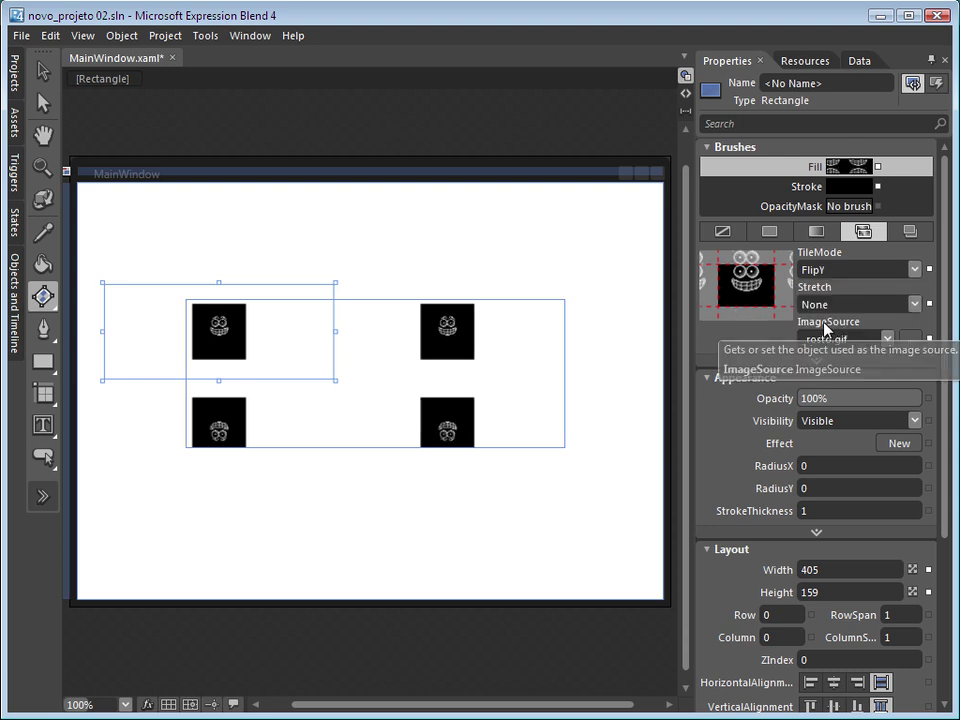
left_click(821, 271)
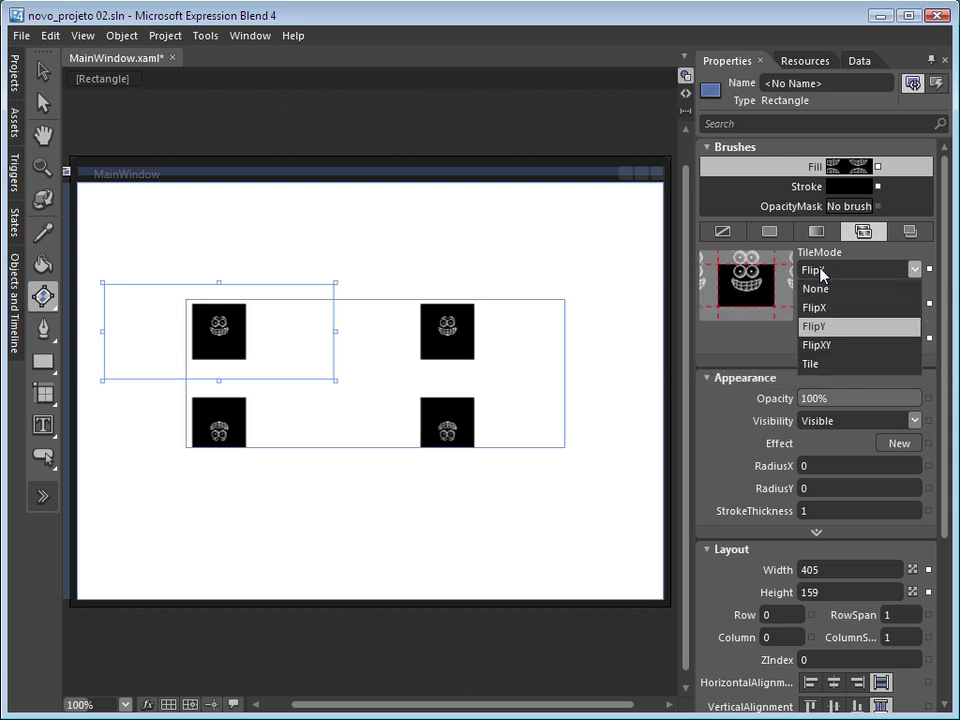
left_click(835, 346)
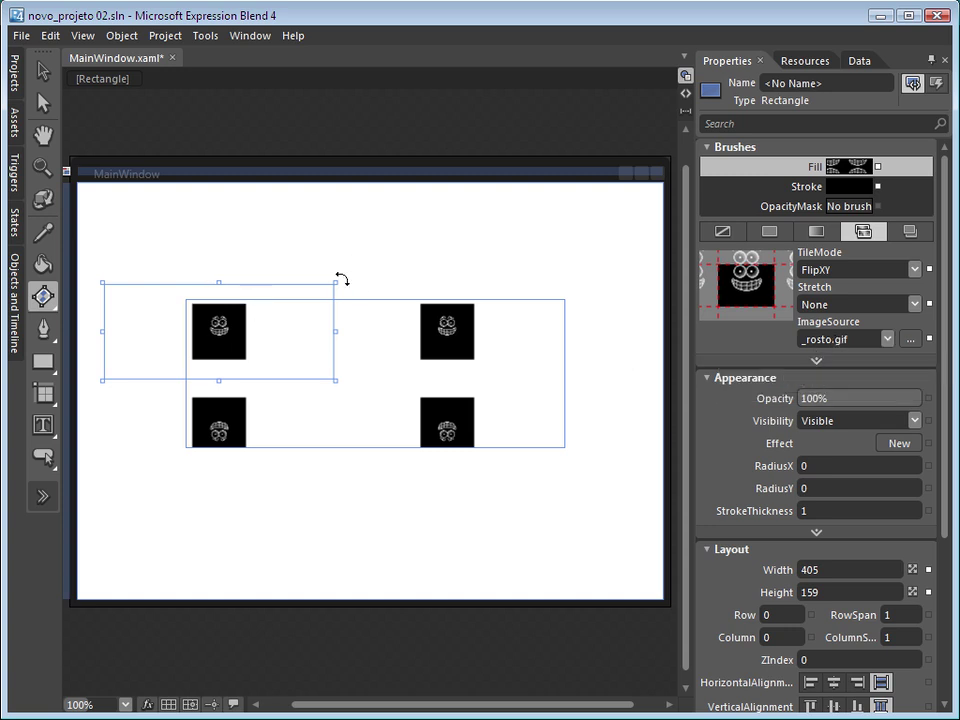
left_click_drag(339, 274, 324, 243)
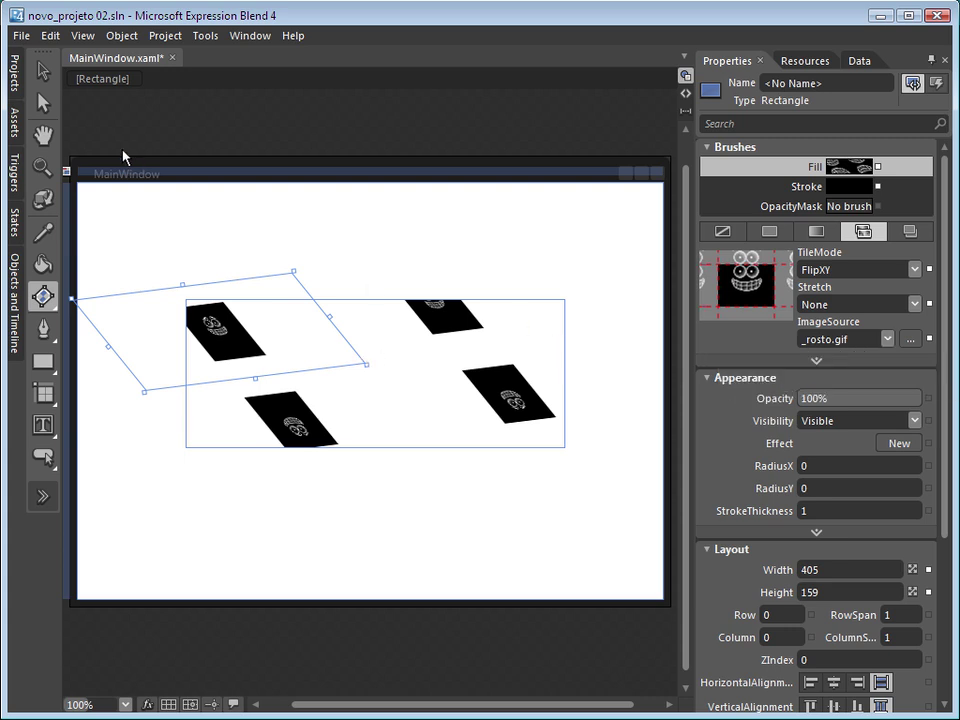
Select the rectangle with the rotated tile fill and delete it from MainWindow
left_click(43, 70)
left_click(274, 279)
left_click(307, 329)
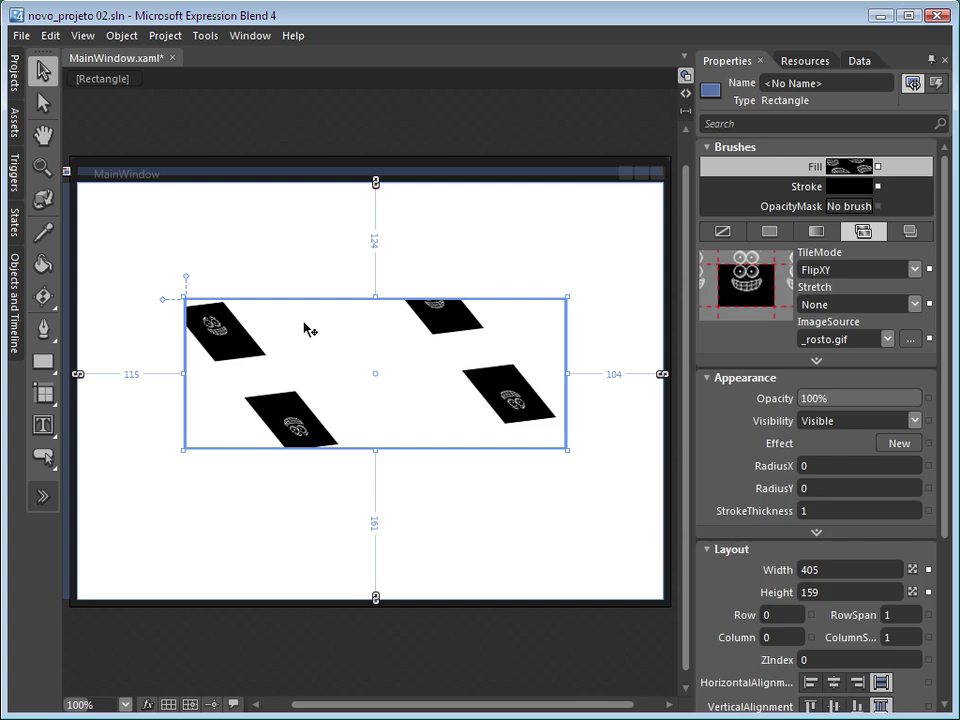
key("Delete")
Draw a square about 263 by 263 pixels in MainWindow, clear its fill and reapply the tile brush
left_click(43, 362)
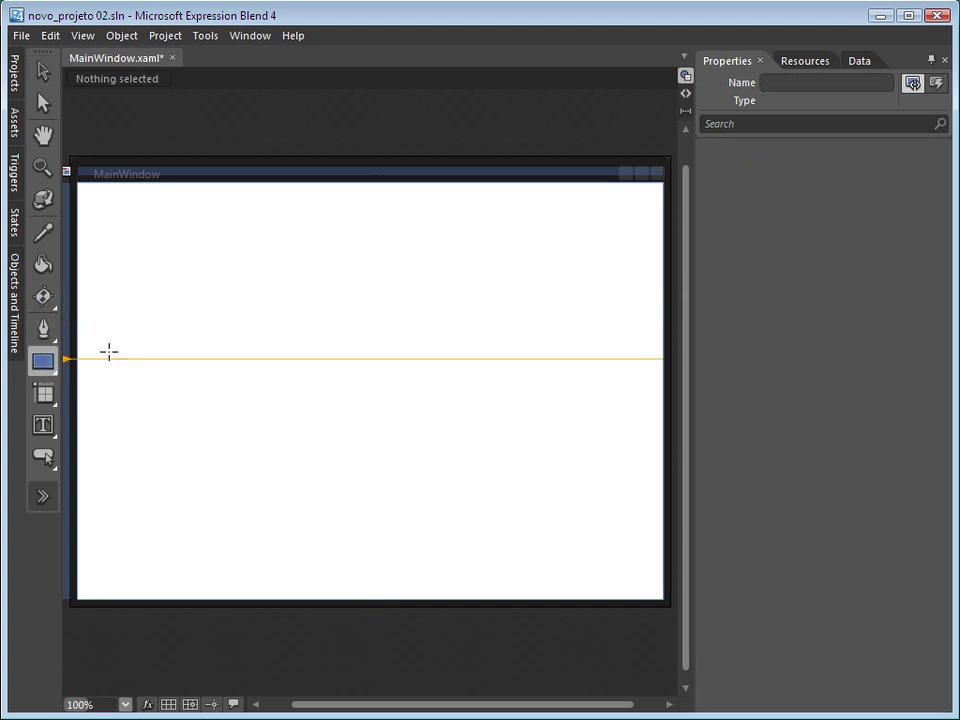
mouse_move(206, 255)
left_mouse_down()
mouse_move(285, 334)
mouse_move(452, 436)
left_mouse_up()
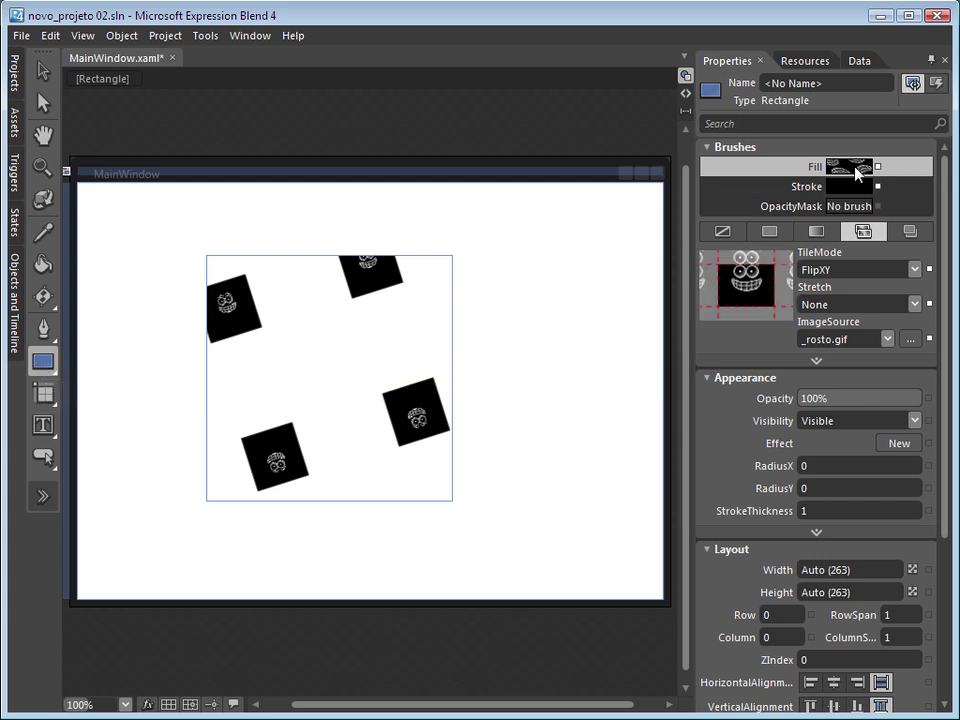
left_click(737, 232)
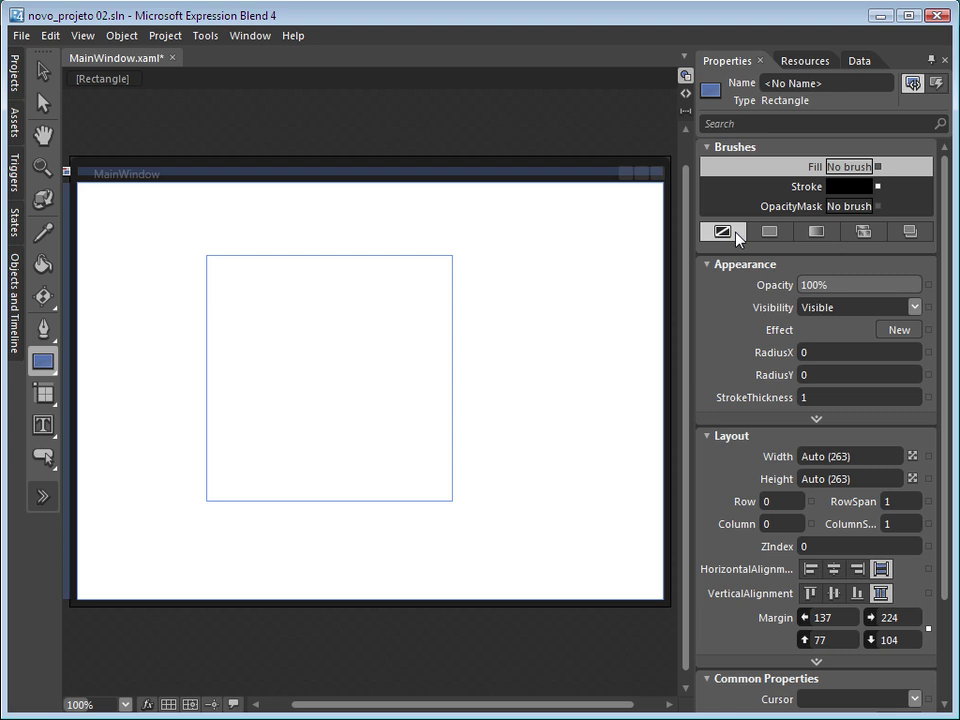
left_click(876, 234)
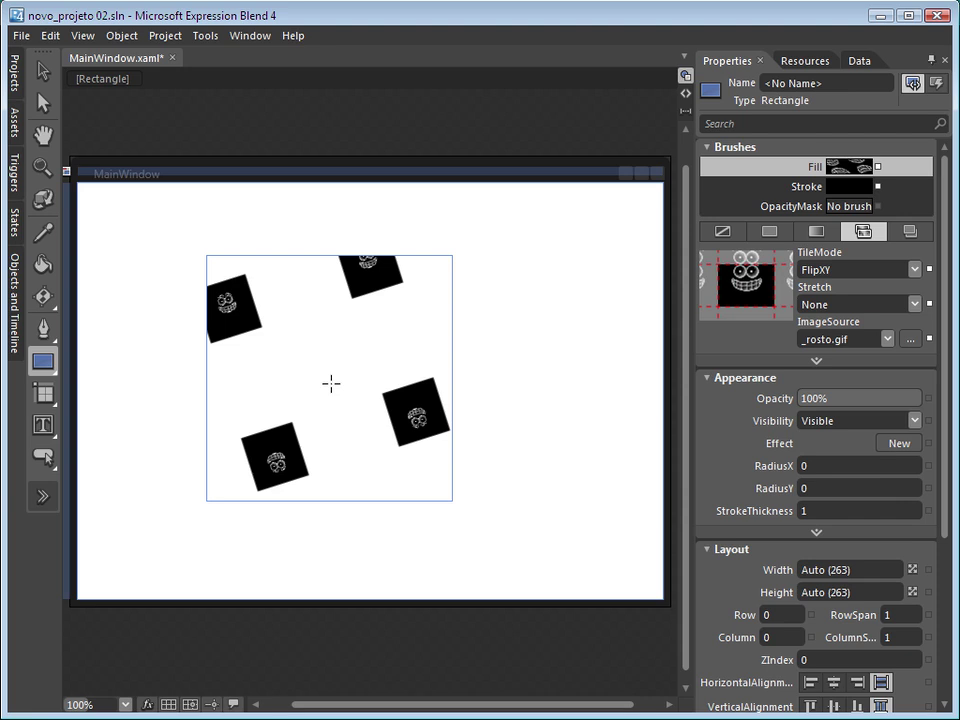
Clear the square's tile fill and draw a second unfilled square about 235 by 235 pixels overlapping it
left_click(724, 231)
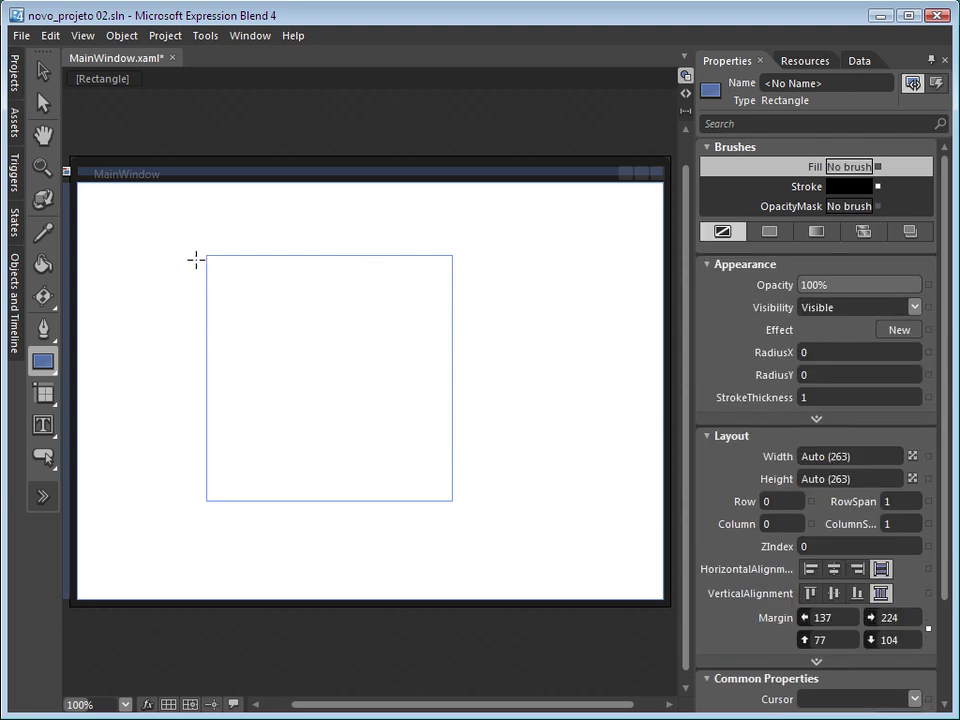
mouse_move(193, 256)
left_mouse_down()
mouse_move(323, 370)
mouse_move(412, 474)
left_mouse_up()
Select the older, larger square behind the new one and delete it from MainWindow
left_click(43, 70)
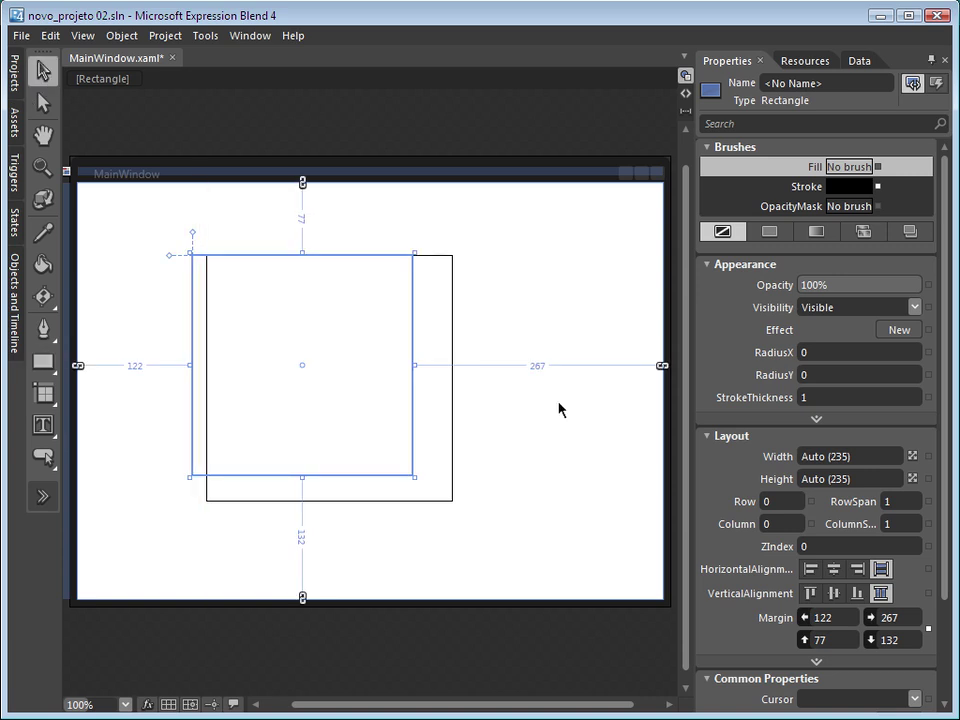
left_click_drag(449, 326, 558, 288)
key("Delete")
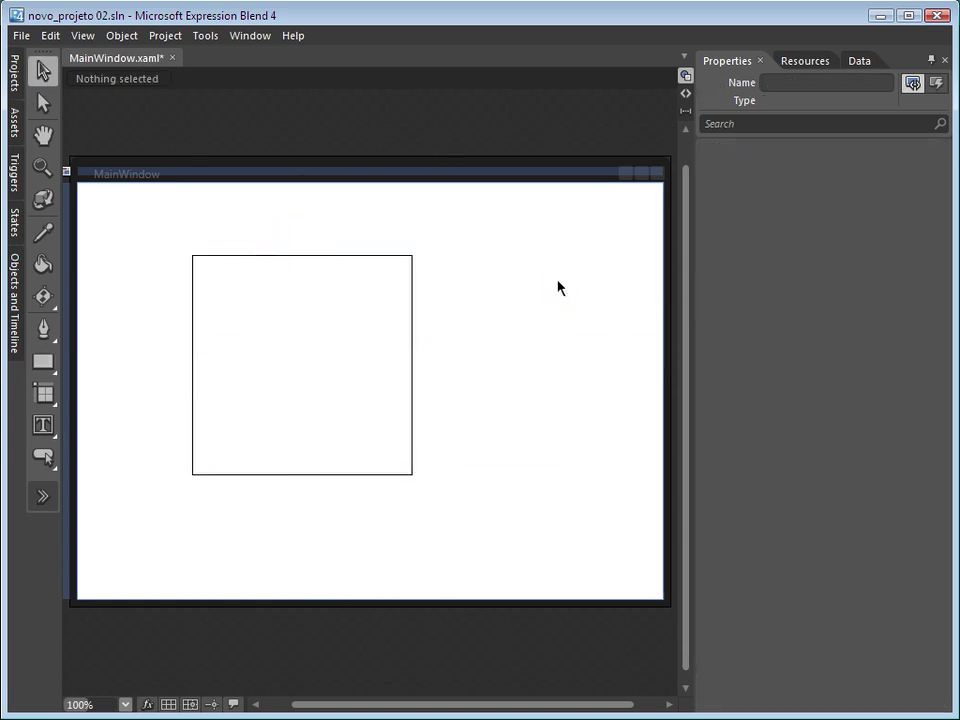
Shrink the remaining square to 109 by 109 pixels and move it to a left margin of 254 and top margin of 136
left_click_drag(397, 336, 428, 342)
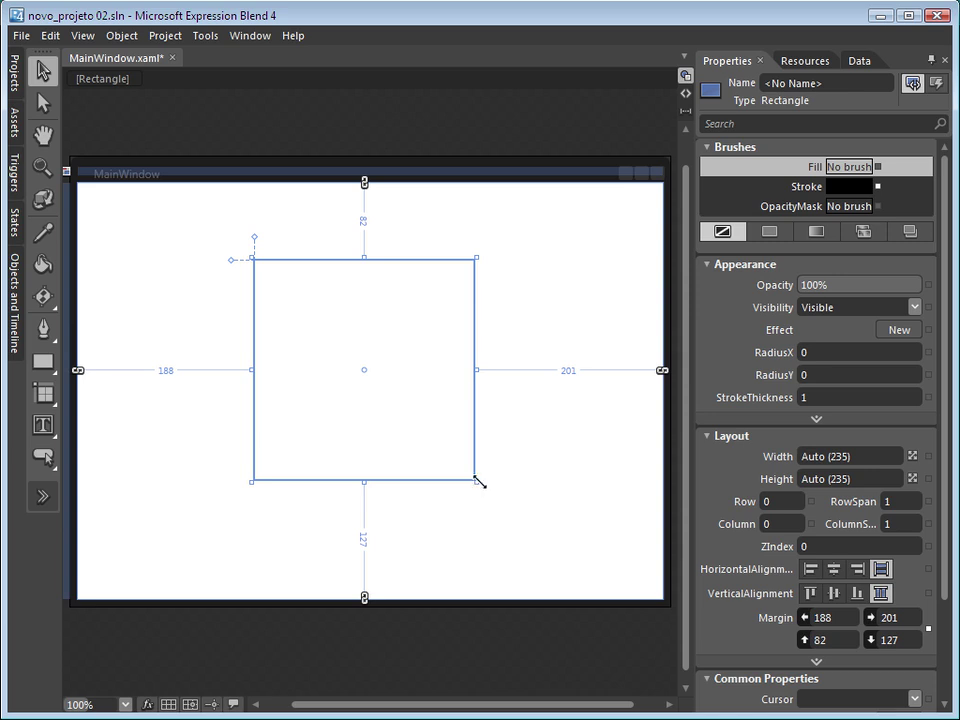
left_click_drag(476, 481, 345, 371)
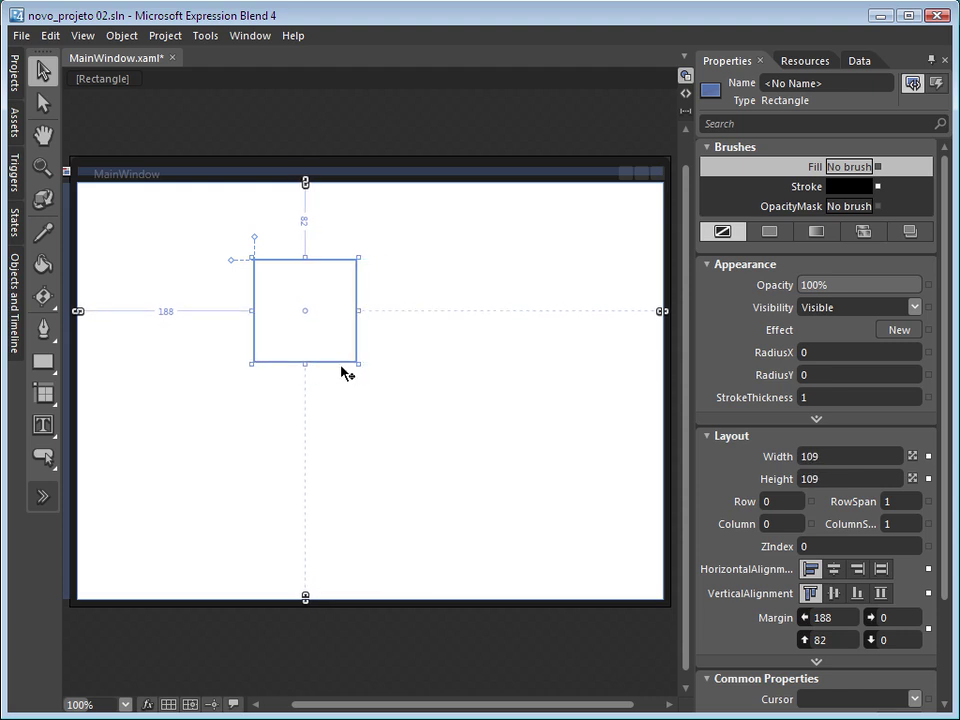
left_click_drag(317, 306, 379, 358)
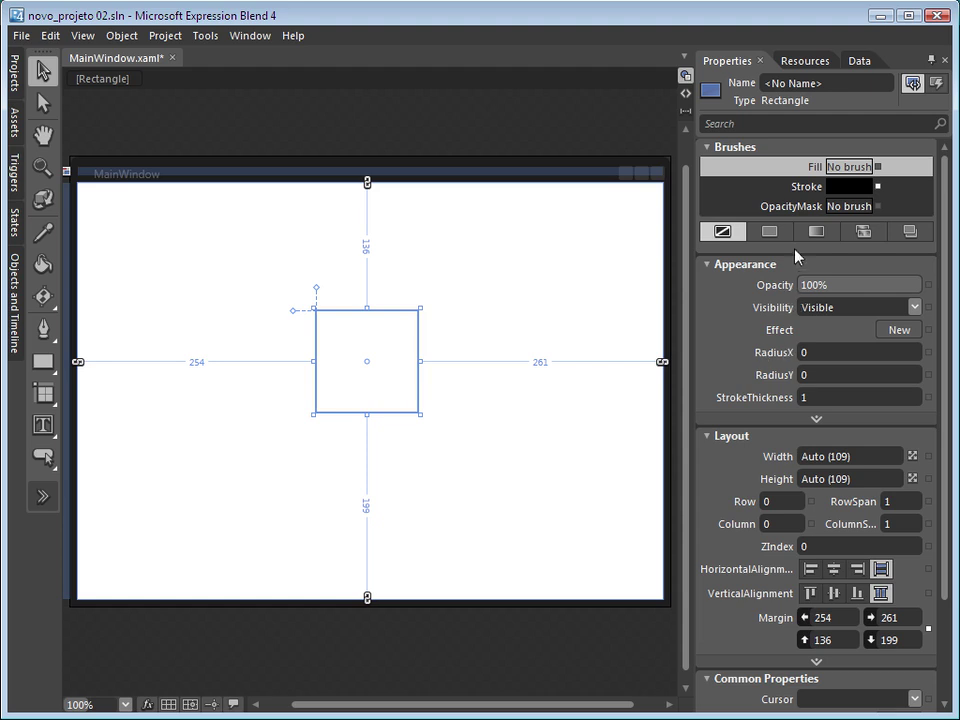
Fill the square with a tile brush using _rosto.gif and shrink the image brush toward the upper-left corner with Brush Transform
left_click(860, 232)
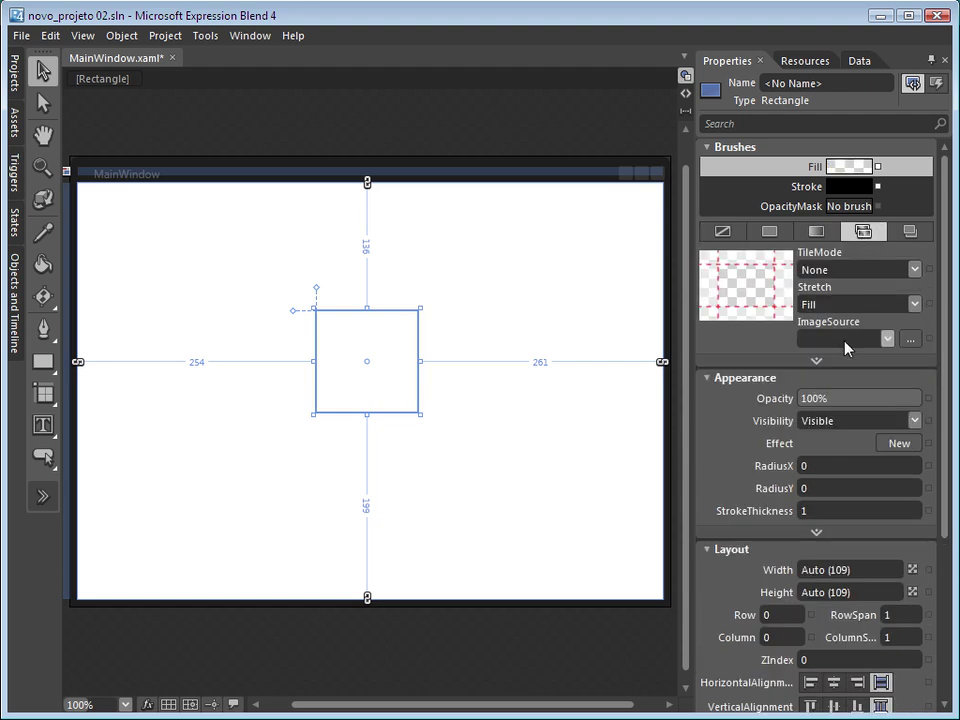
left_click(886, 338)
left_click(870, 358)
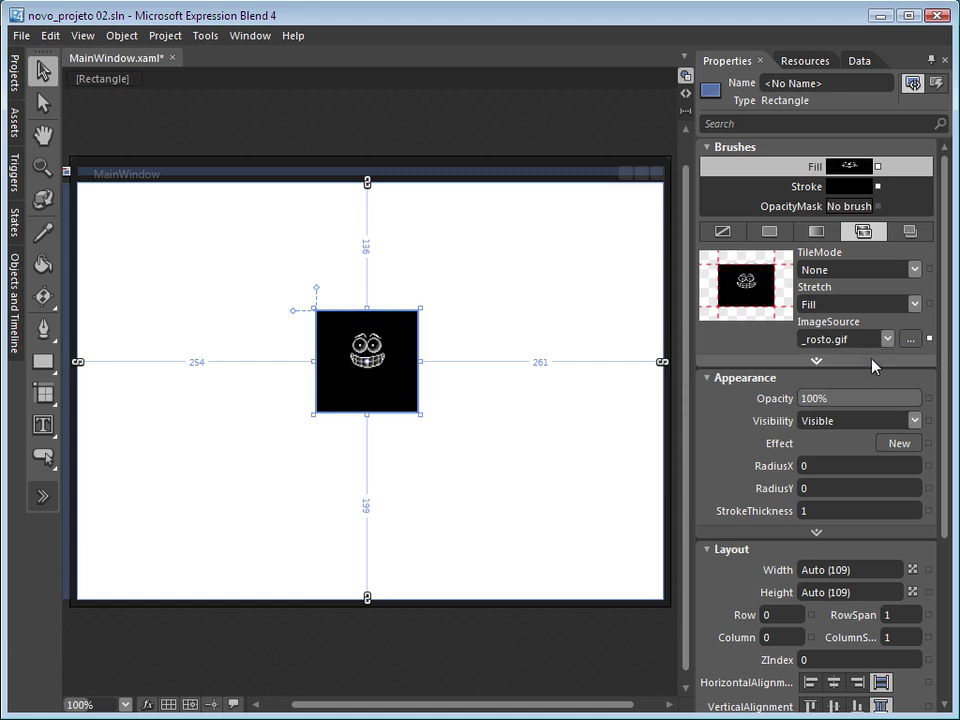
left_click(43, 297)
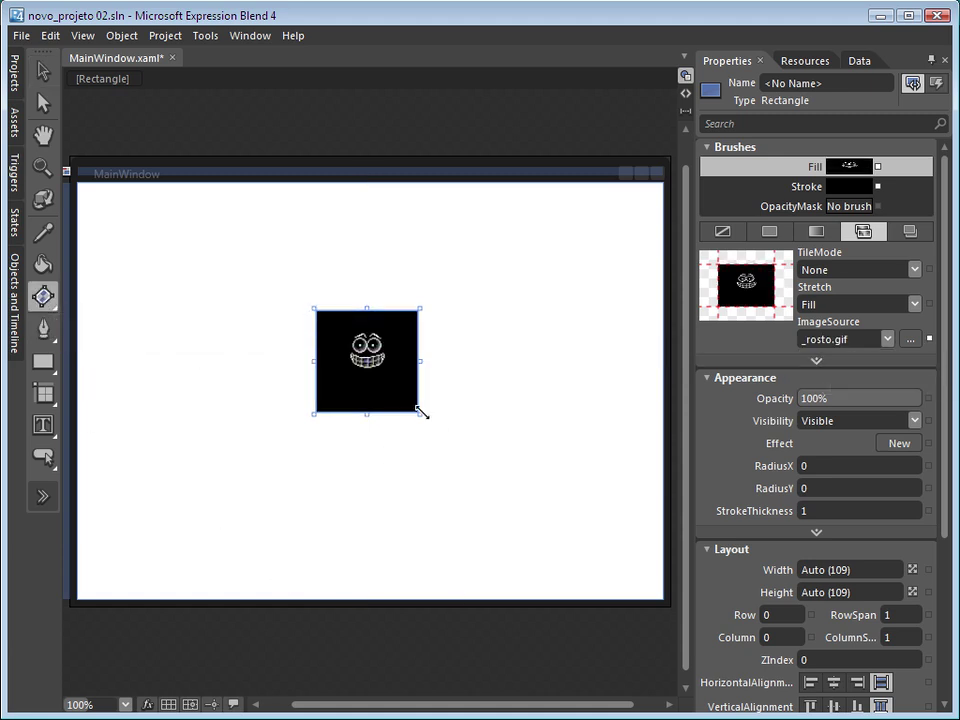
left_click_drag(419, 413, 380, 375)
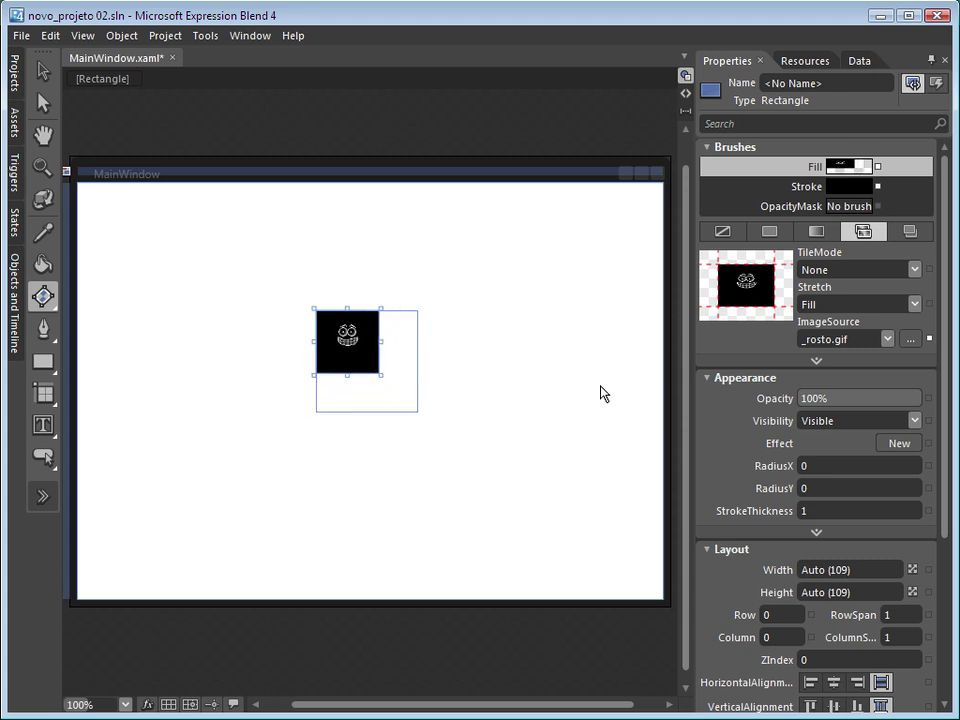
Set the tile brush's Stretch to Uniform and its TileMode to FlipX
left_click(845, 305)
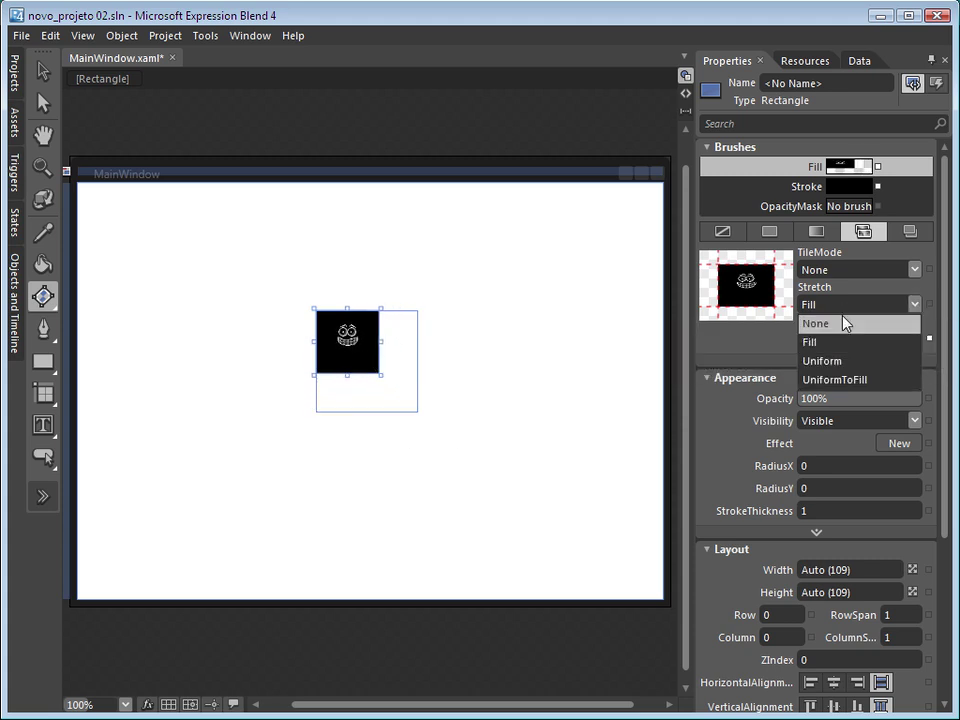
left_click(843, 361)
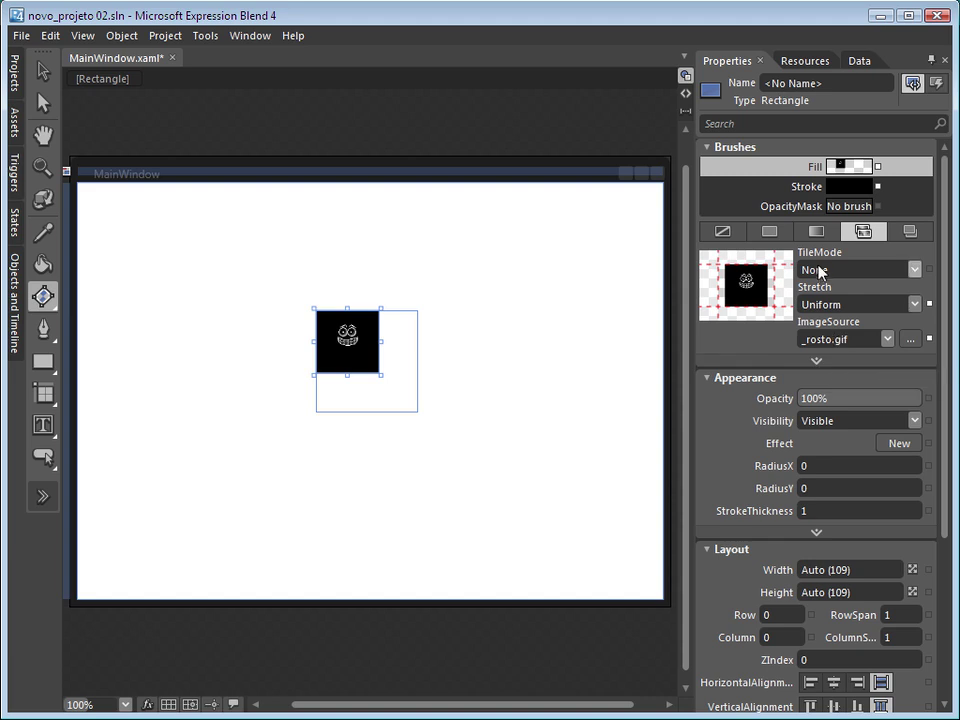
left_click(822, 270)
left_click(828, 311)
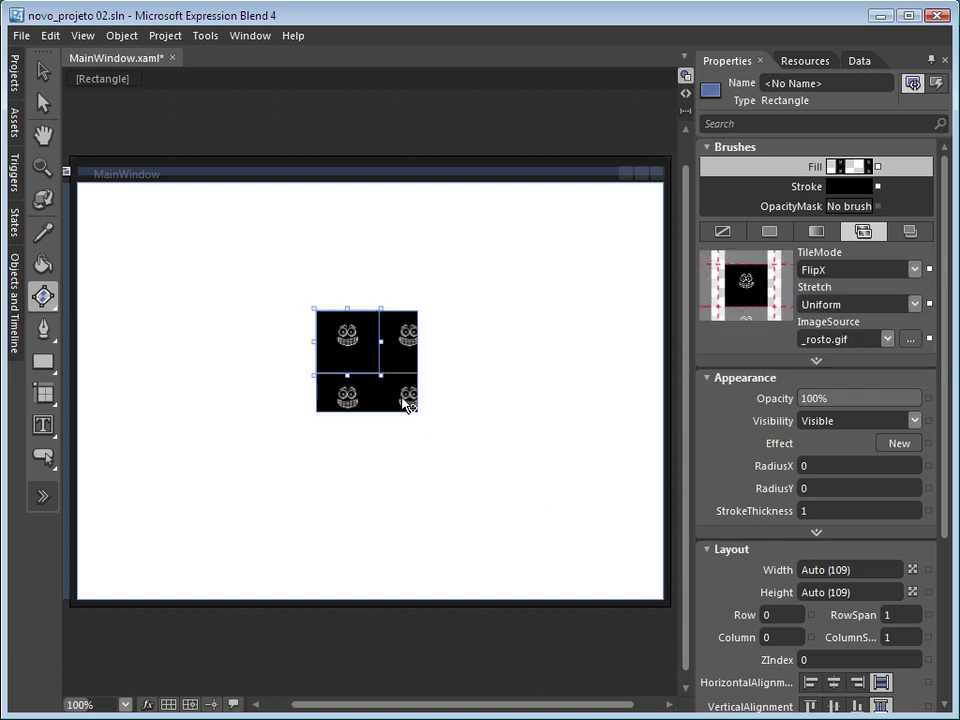
Enlarge the tiled square to 211 by 211 pixels and move it to a left margin of 221 and top margin of 106
left_click(40, 69)
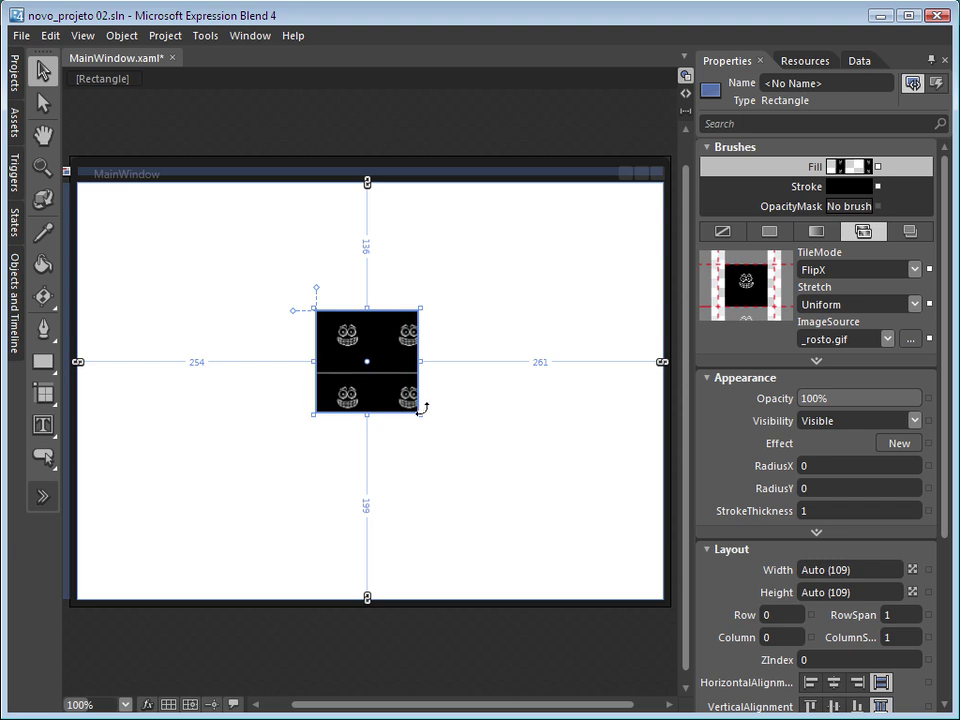
left_click_drag(422, 416, 499, 514)
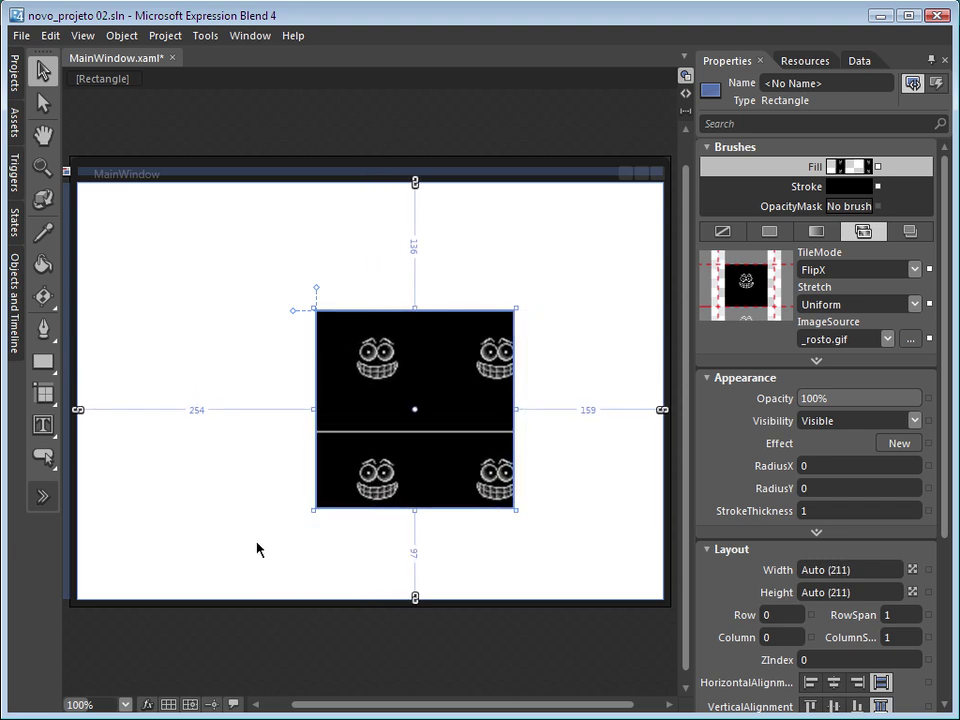
left_click_drag(371, 371, 340, 343)
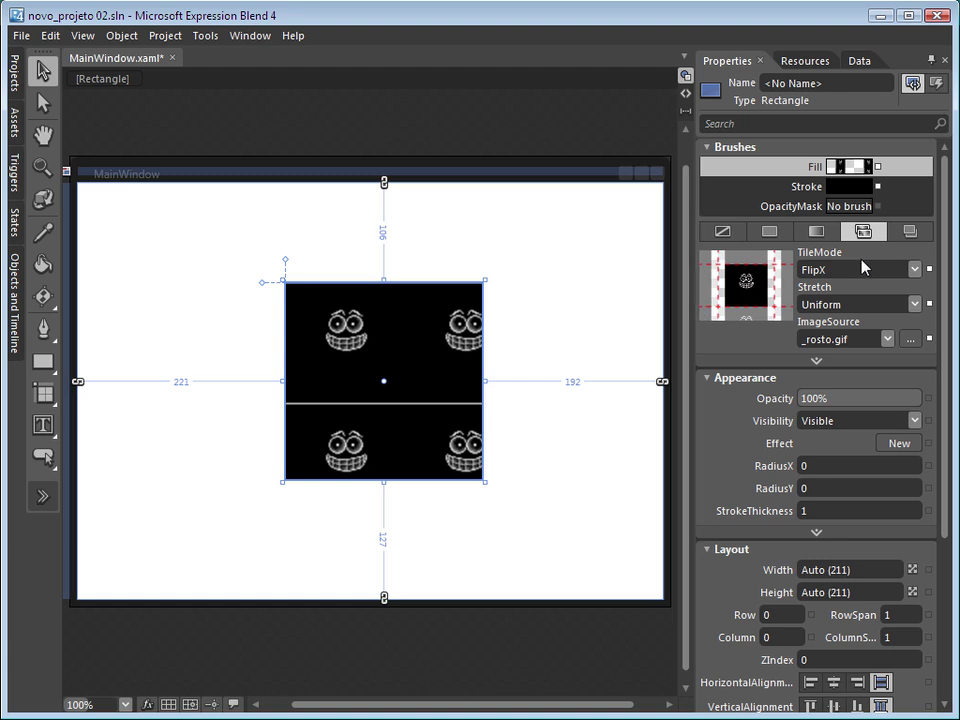
Set the fill's TileMode to FlipY, and try Stretch None before returning Stretch to Uniform
left_click(859, 267)
left_click(842, 328)
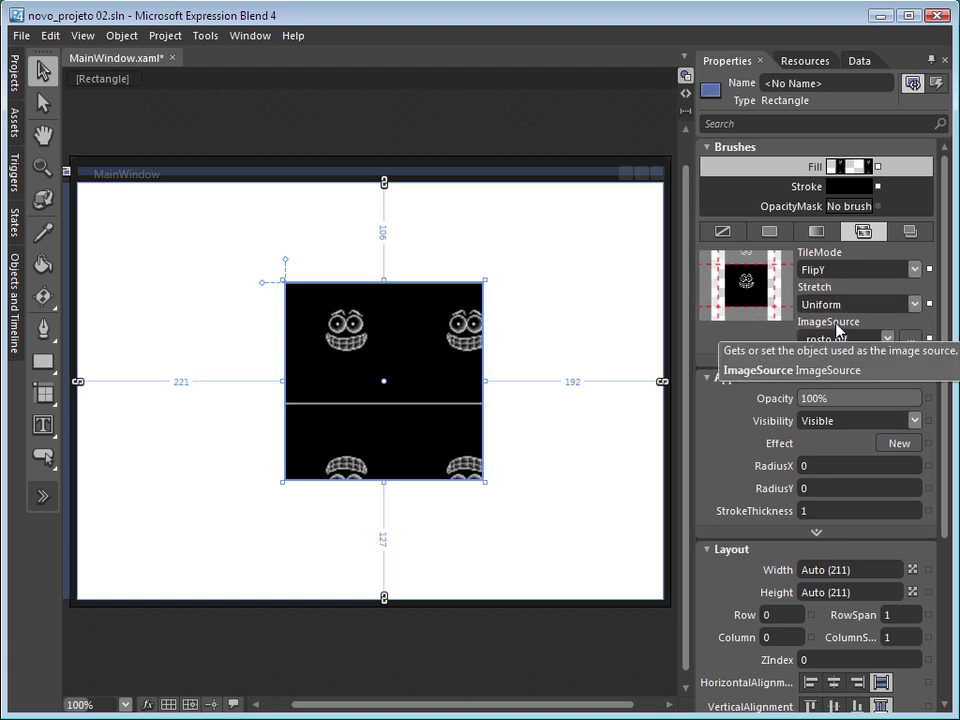
left_click(855, 304)
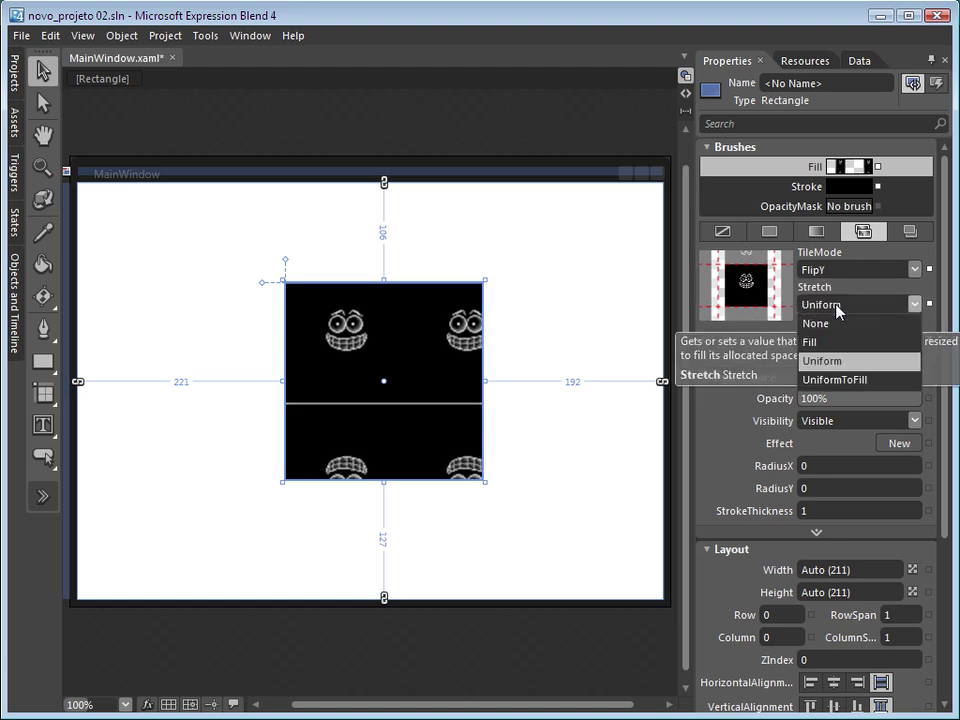
left_click(826, 327)
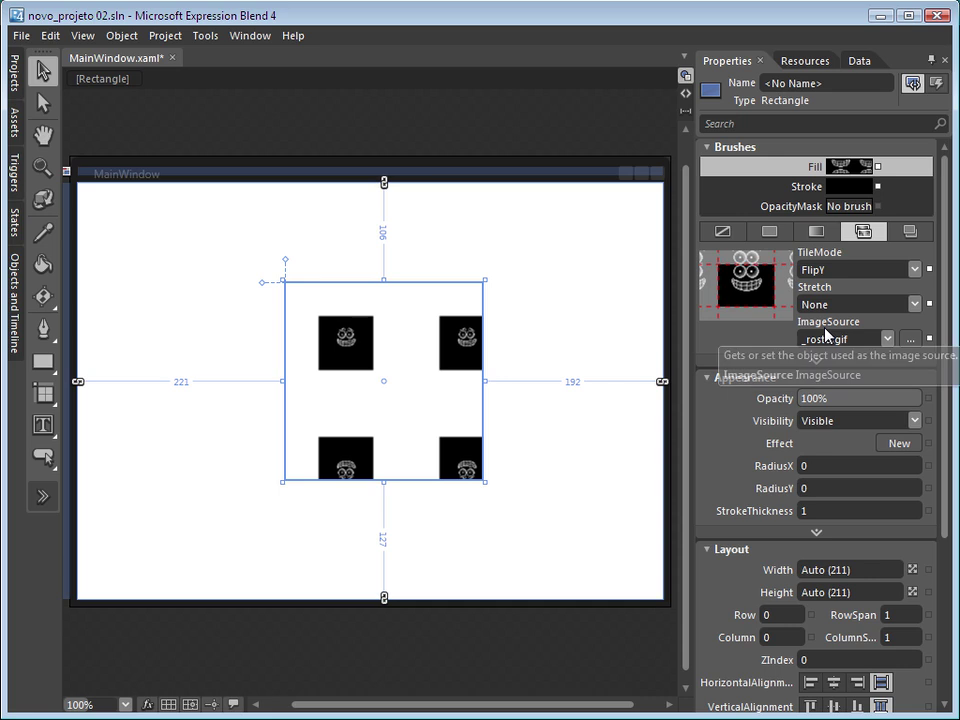
left_click(824, 305)
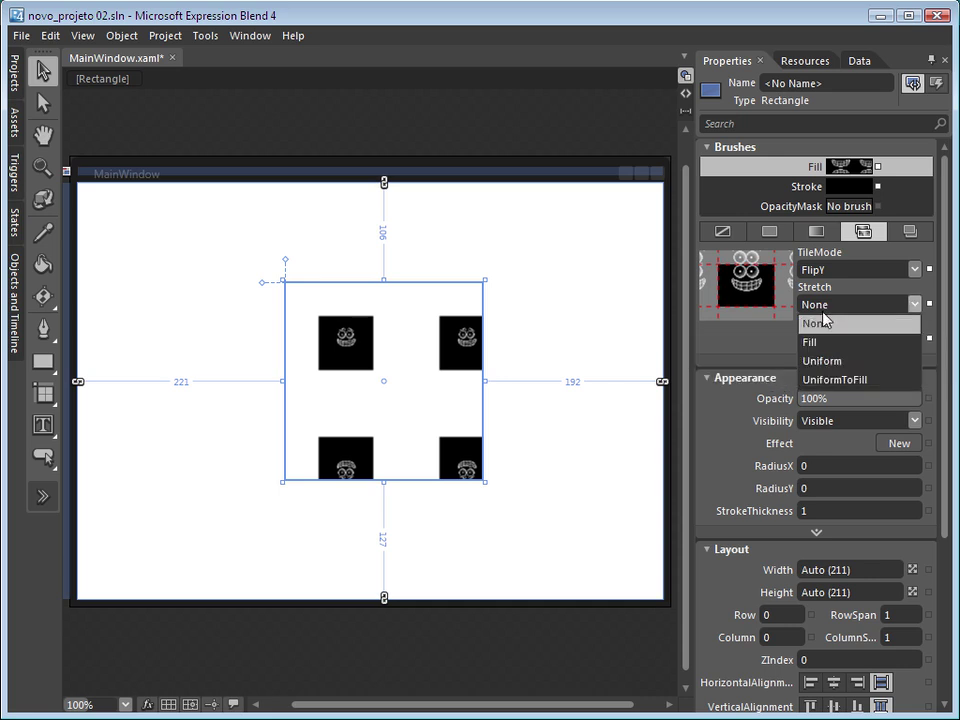
left_click(826, 362)
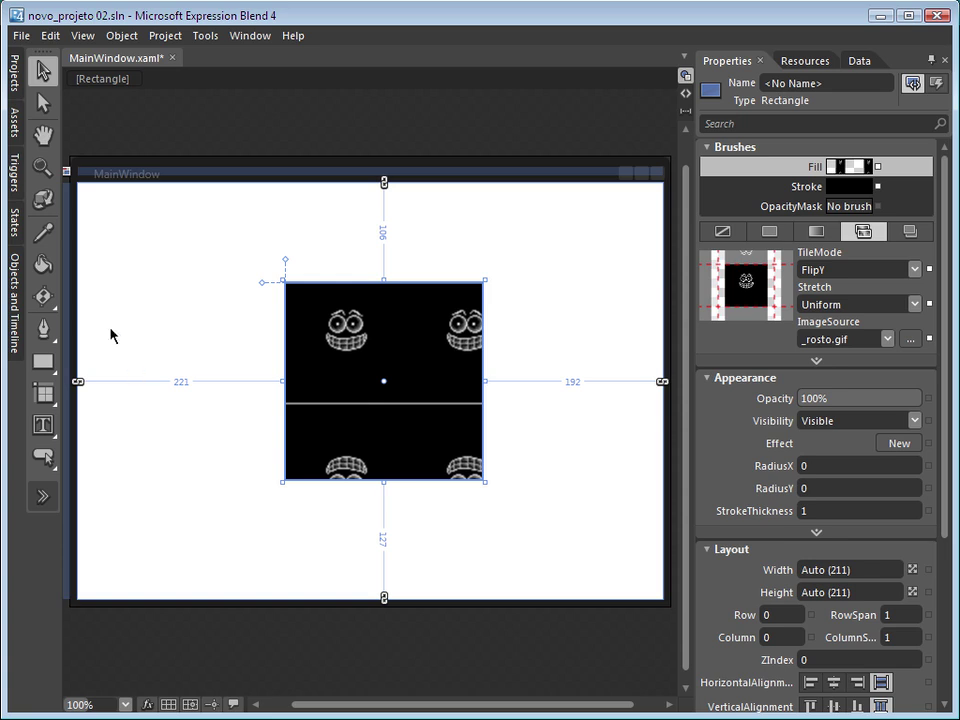
Rotate the tiled image brush counterclockwise with Brush Transform and shrink its height and width, then deselect the square
left_click(42, 297)
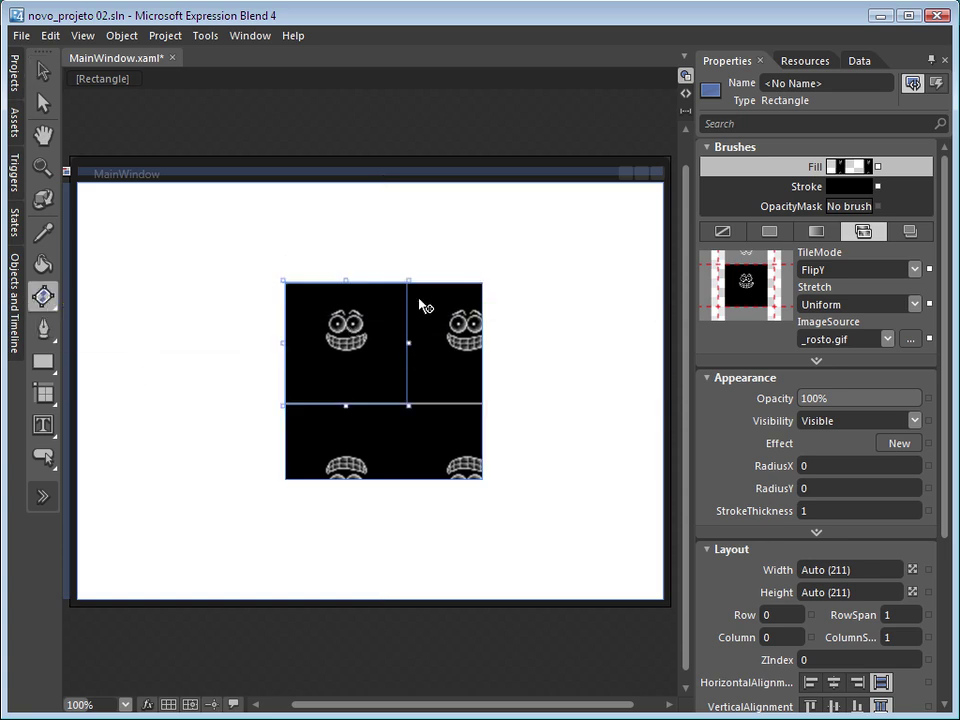
mouse_move(409, 214)
left_mouse_down()
mouse_move(381, 242)
mouse_move(360, 225)
left_mouse_up()
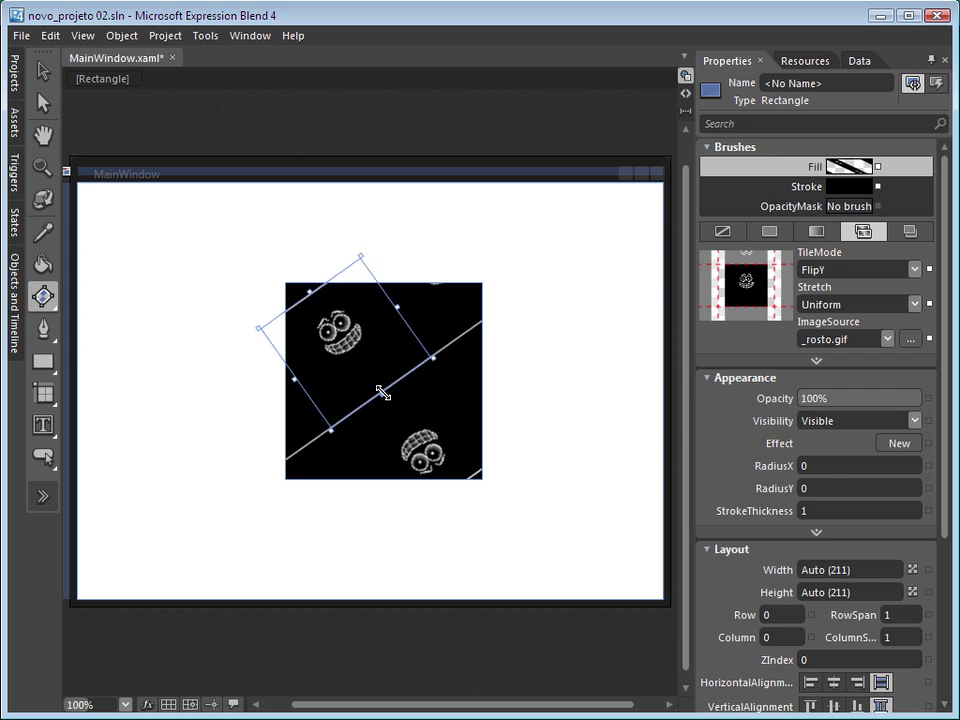
left_click_drag(377, 392, 354, 349)
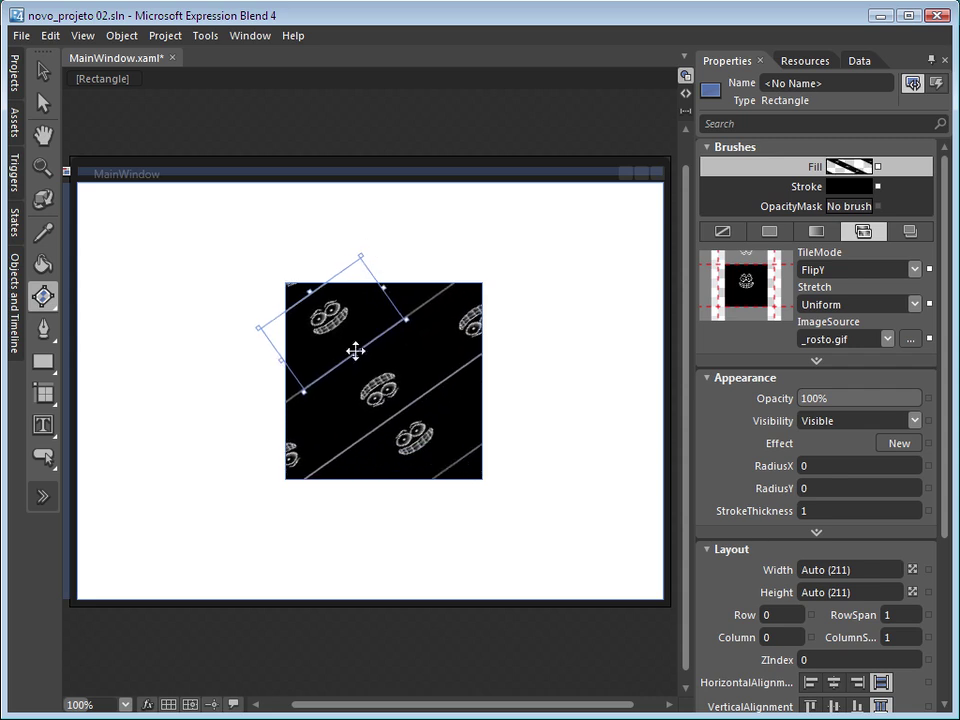
left_click_drag(388, 293, 356, 308)
left_click(465, 224)
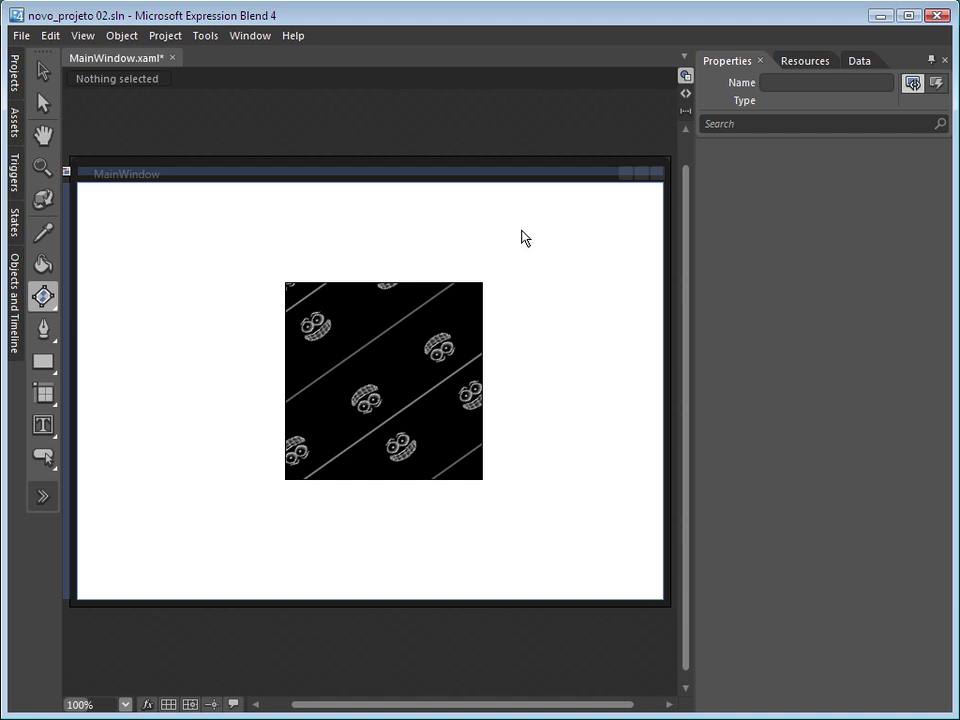
Reselect the tiled square and show the system brush resources available for its fill
left_click(42, 70)
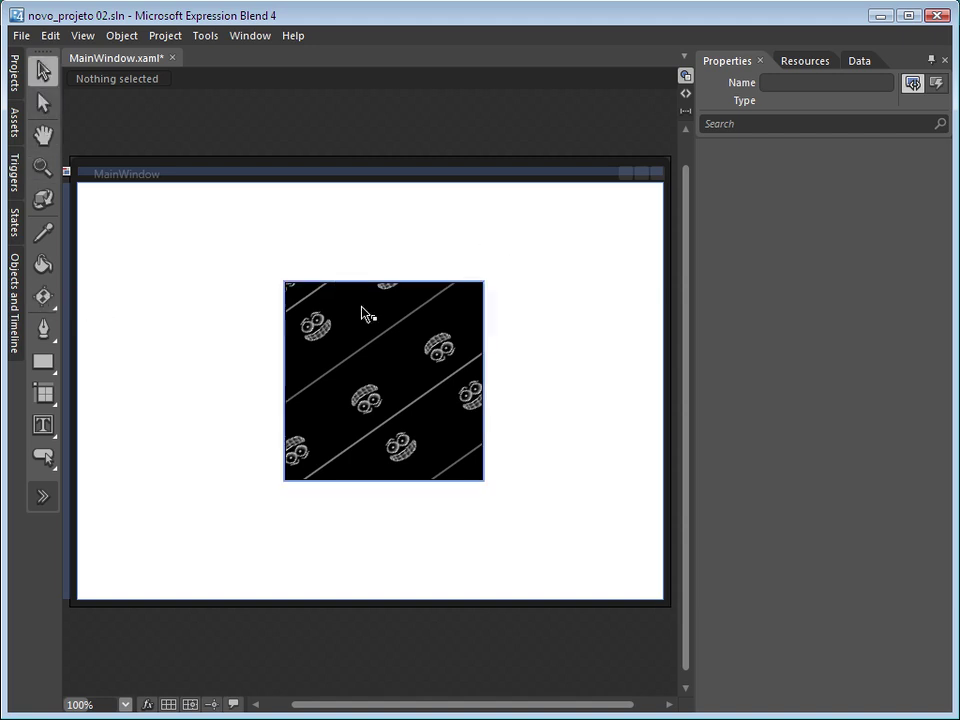
left_click(402, 348)
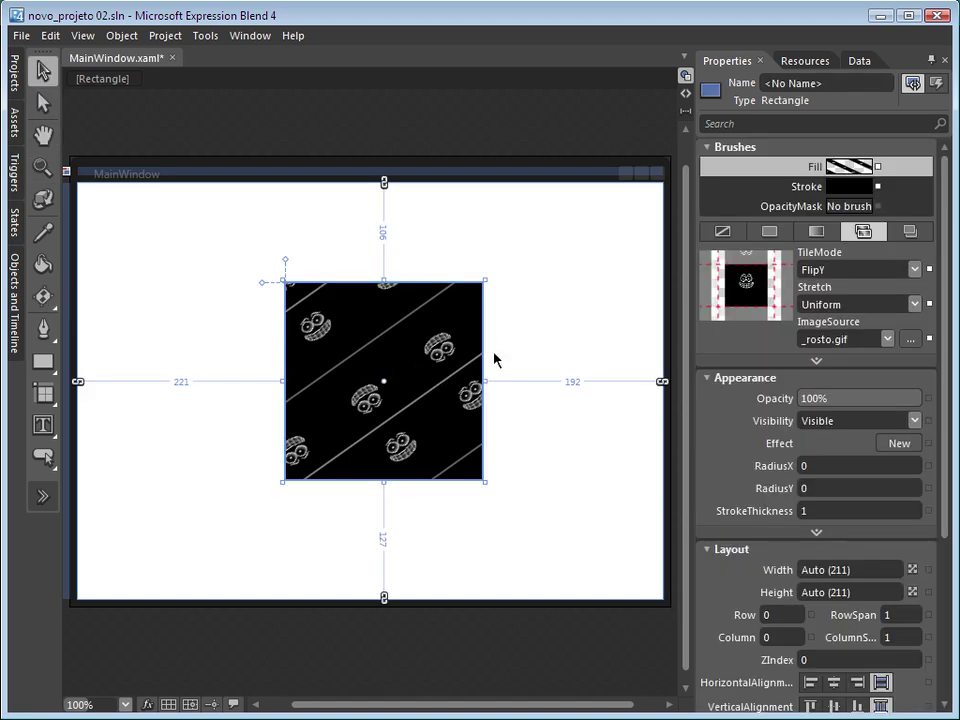
left_click(909, 231)
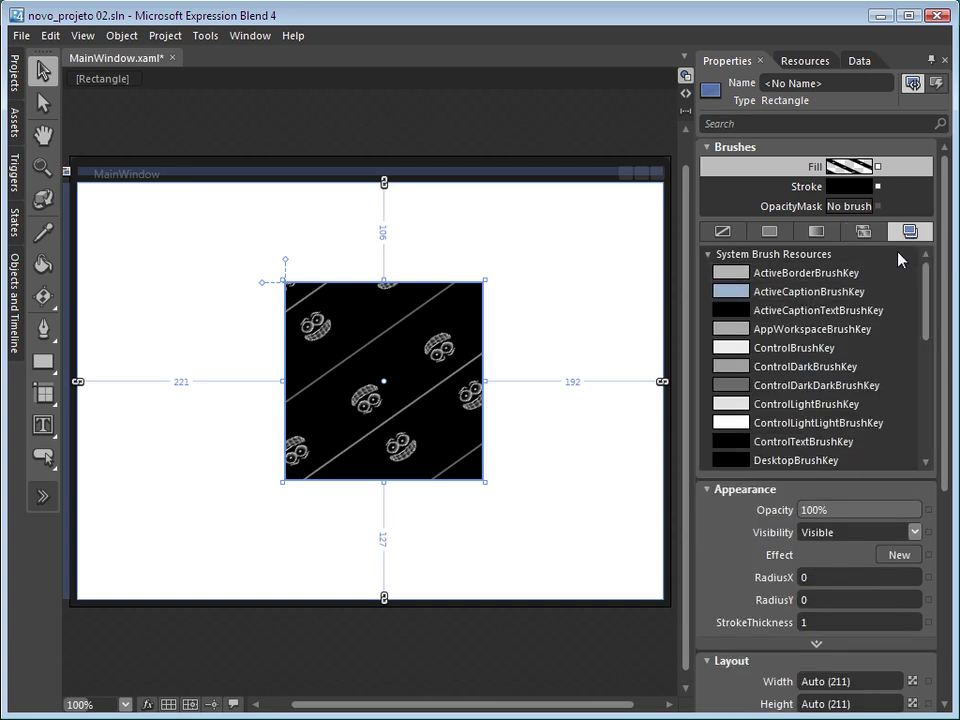